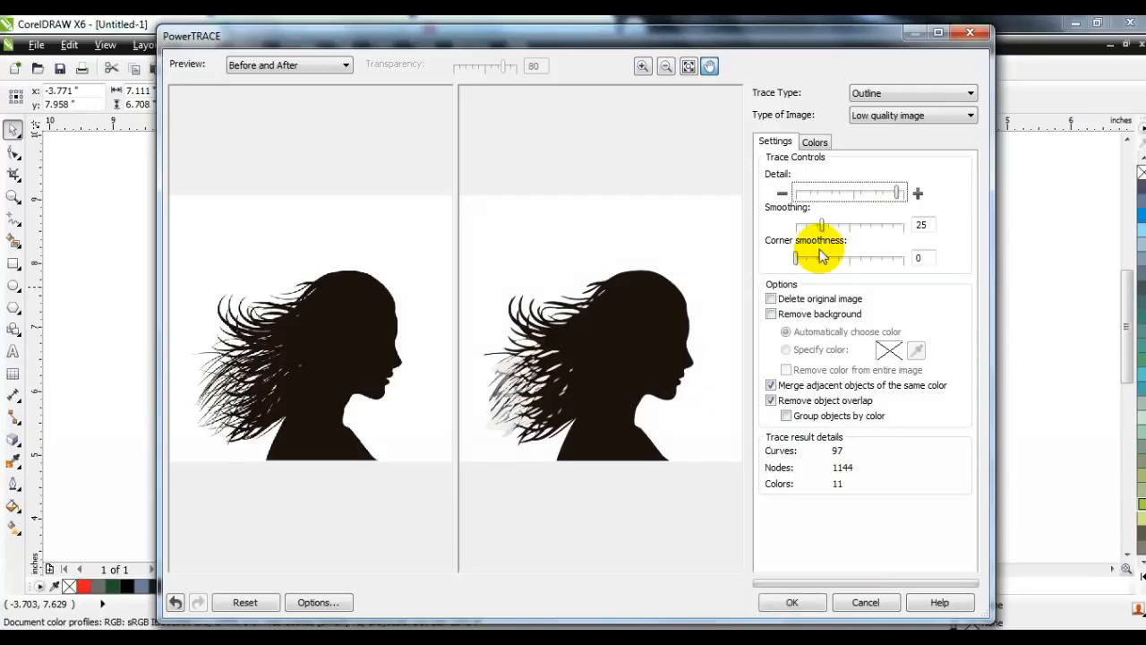
Step: Accept the Outline trace of the silhouette and delete the original image beneath the traced artwork
{"action": "left_click", "coordinate": [793, 601]}
{"action": "key", "text": "F3"}
{"action": "left_click_drag", "start_coordinate": [506, 402], "coordinate": [700, 382]}
{"action": "left_click", "coordinate": [475, 373]}
{"action": "key", "text": "Delete"}
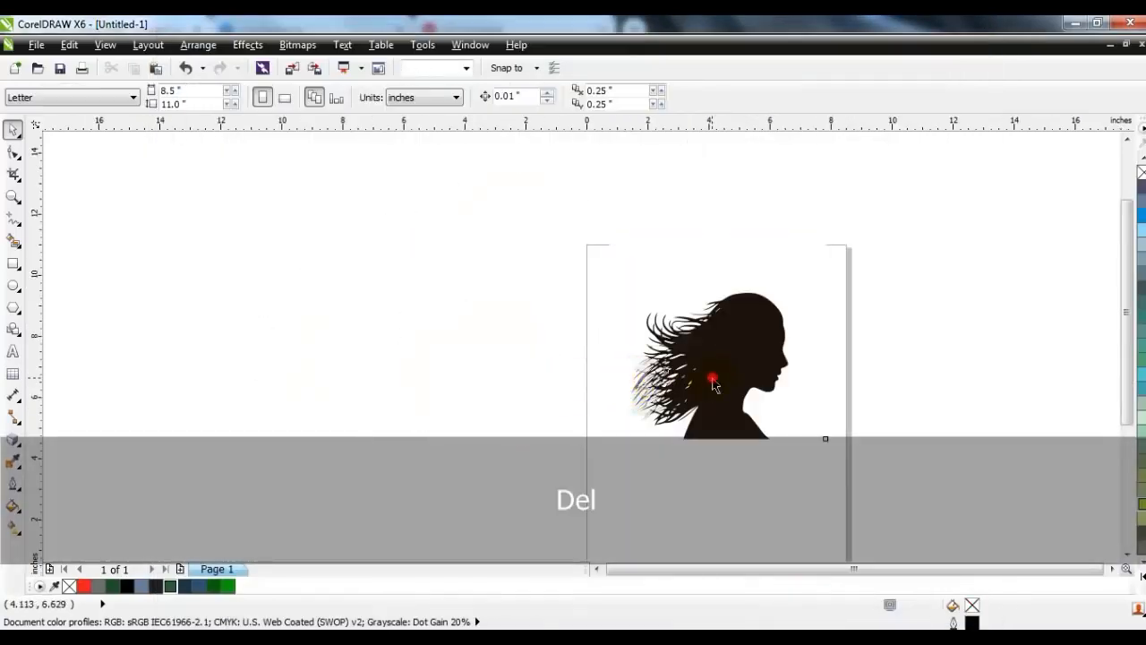
Step: Delete the traced background shape surrounding the woman's silhouette
{"action": "left_click", "coordinate": [712, 383]}
{"action": "key", "text": "shift+F2"}
{"action": "key", "text": "Escape"}
{"action": "left_click", "coordinate": [434, 234]}
{"action": "key", "text": "Delete"}
Step: Move the silhouette off to the left and delete the leftover traced pieces that remain behind
{"action": "left_click", "coordinate": [568, 324]}
{"action": "key", "text": "F3"}
{"action": "left_click_drag", "start_coordinate": [599, 354], "coordinate": [371, 354]}
{"action": "left_click_drag", "start_coordinate": [462, 237], "coordinate": [654, 476]}
{"action": "key", "text": "Delete"}
Step: Fill the woman's silhouette with black
{"action": "left_click_drag", "start_coordinate": [400, 387], "coordinate": [379, 369]}
{"action": "left_click", "coordinate": [1141, 409]}
{"action": "left_click", "coordinate": [667, 448]}
{"action": "left_click", "coordinate": [526, 436]}
{"action": "left_click", "coordinate": [368, 392]}
{"action": "left_click", "coordinate": [127, 587]}
{"action": "left_click", "coordinate": [583, 455]}
Step: Draw a circle about 6.15 inches across on the page and set its outline width to 4 pt
{"action": "left_click", "coordinate": [11, 198]}
{"action": "left_click_drag", "start_coordinate": [410, 242], "coordinate": [815, 523]}
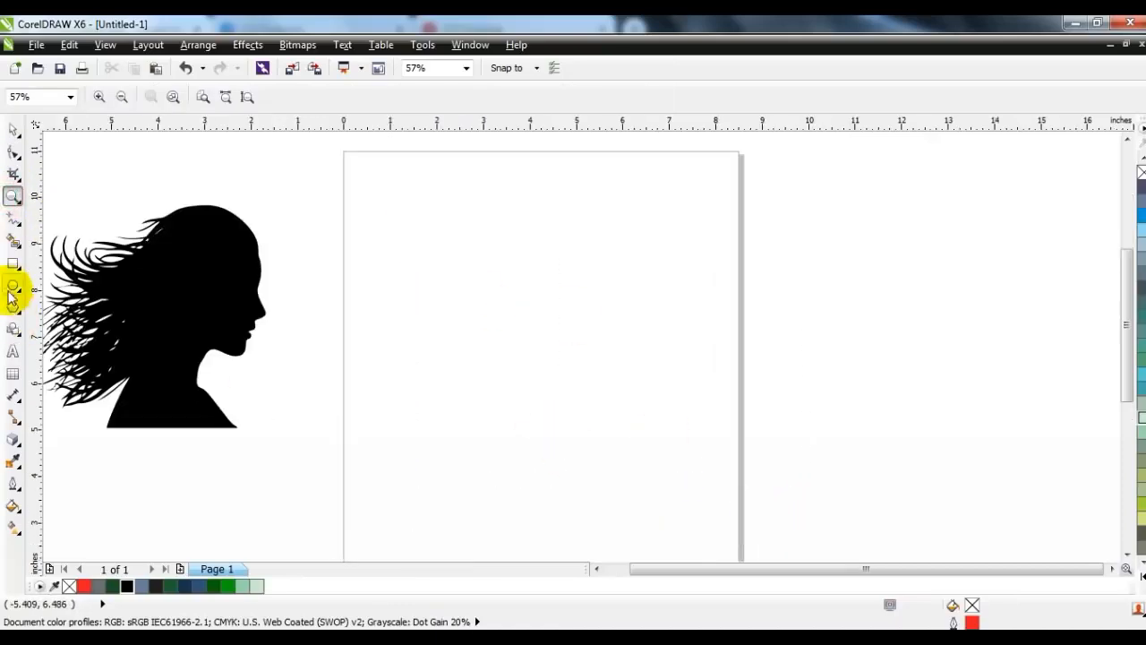
{"action": "left_click", "coordinate": [13, 288]}
{"action": "left_click_drag", "start_coordinate": [394, 170], "coordinate": [578, 453]}
{"action": "left_click", "coordinate": [13, 130]}
{"action": "left_click_drag", "start_coordinate": [520, 320], "coordinate": [475, 332]}
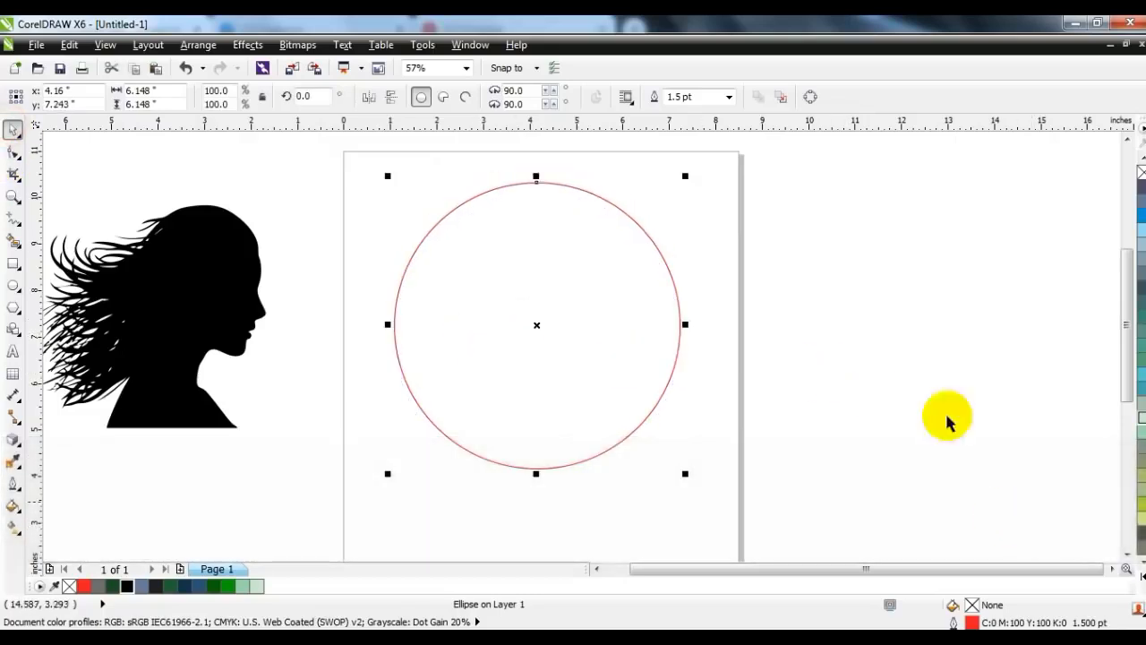
{"action": "left_click", "coordinate": [729, 96]}
{"action": "left_click", "coordinate": [705, 193]}
{"action": "left_click", "coordinate": [761, 234]}
Step: Enlarge the silhouette to 150 % and place it over the left part of the circle with the face inside
{"action": "left_click", "coordinate": [202, 335]}
{"action": "left_click_drag", "start_coordinate": [272, 438], "coordinate": [303, 478]}
{"action": "left_click_drag", "start_coordinate": [201, 413], "coordinate": [475, 423]}
{"action": "left_click_drag", "start_coordinate": [290, 207], "coordinate": [238, 185]}
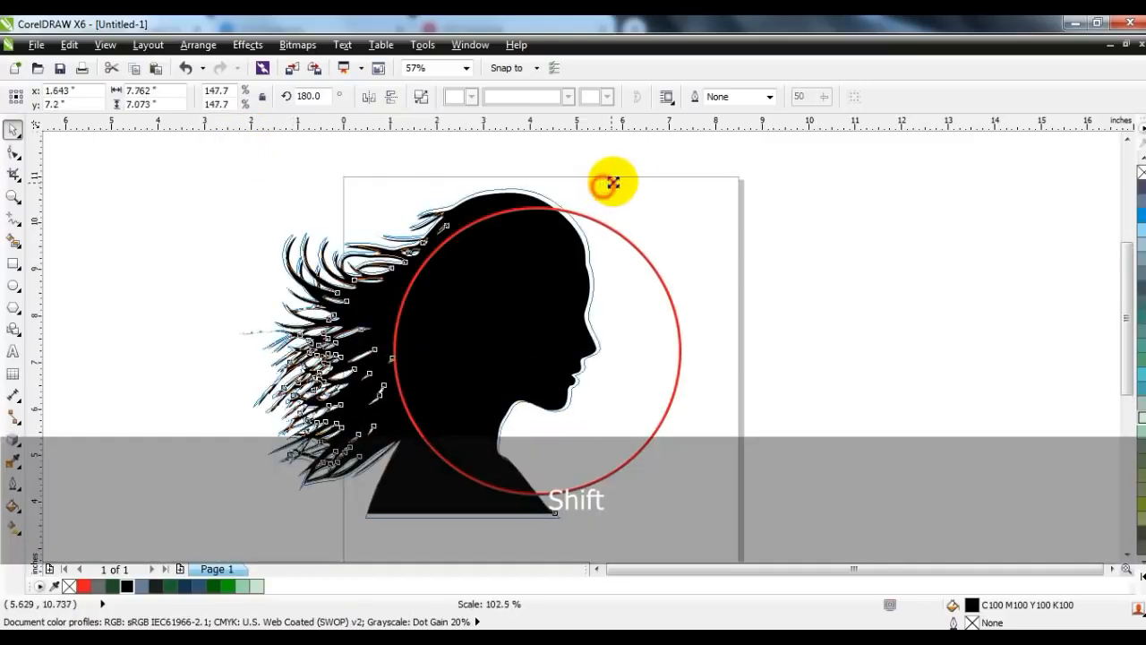
{"action": "left_click_drag", "start_coordinate": [606, 184], "coordinate": [609, 179]}
{"action": "left_click_drag", "start_coordinate": [344, 437], "coordinate": [318, 453]}
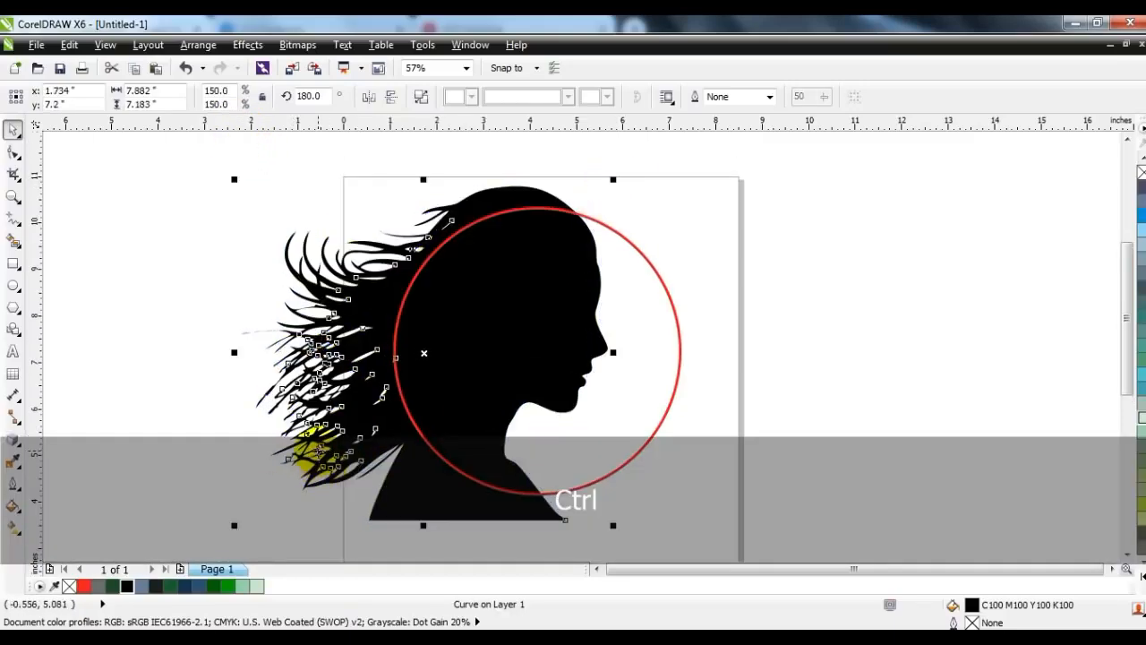
Step: Delete the surplus nodes along the front of the silhouette's neck to simplify the curve below the chin
{"action": "left_click", "coordinate": [14, 150]}
{"action": "left_click", "coordinate": [520, 455]}
{"action": "key", "text": "Delete"}
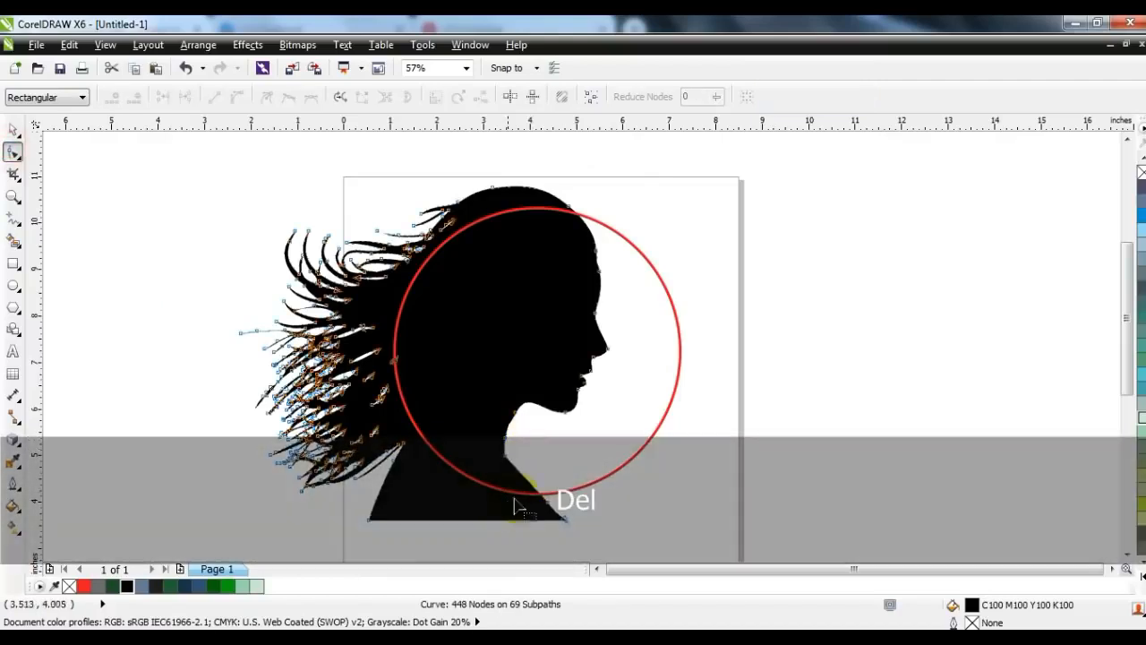
{"action": "left_click_drag", "start_coordinate": [492, 469], "coordinate": [496, 482]}
{"action": "key", "text": "Delete"}
{"action": "left_click_drag", "start_coordinate": [510, 418], "coordinate": [493, 409]}
{"action": "key", "text": "Delete"}
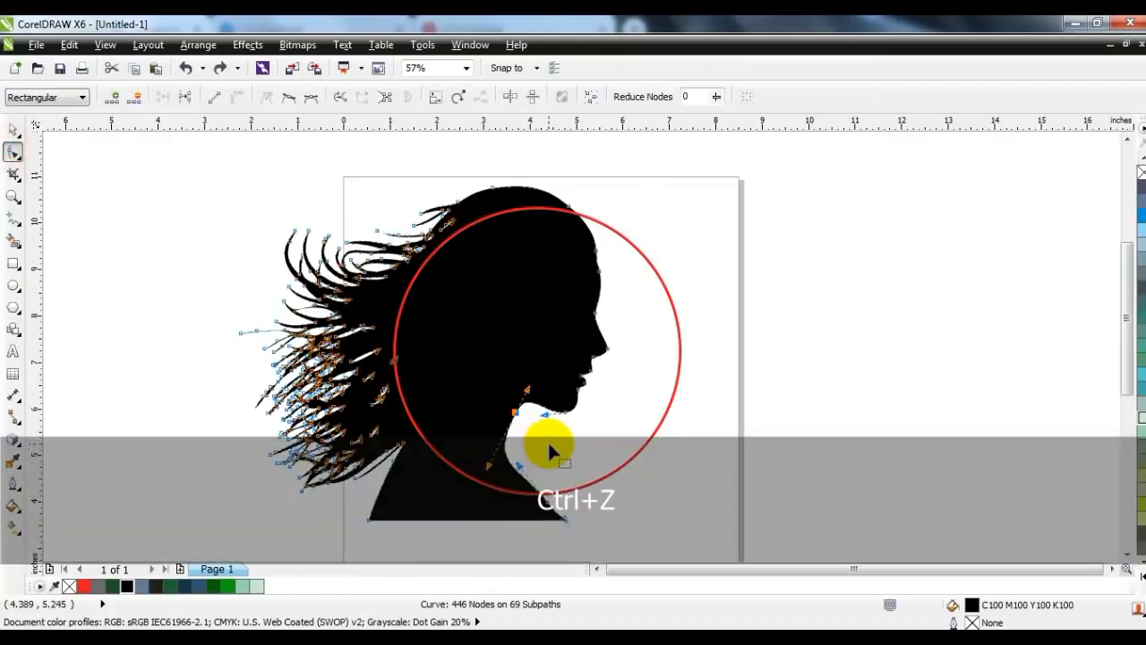
{"action": "left_click", "coordinate": [506, 456]}
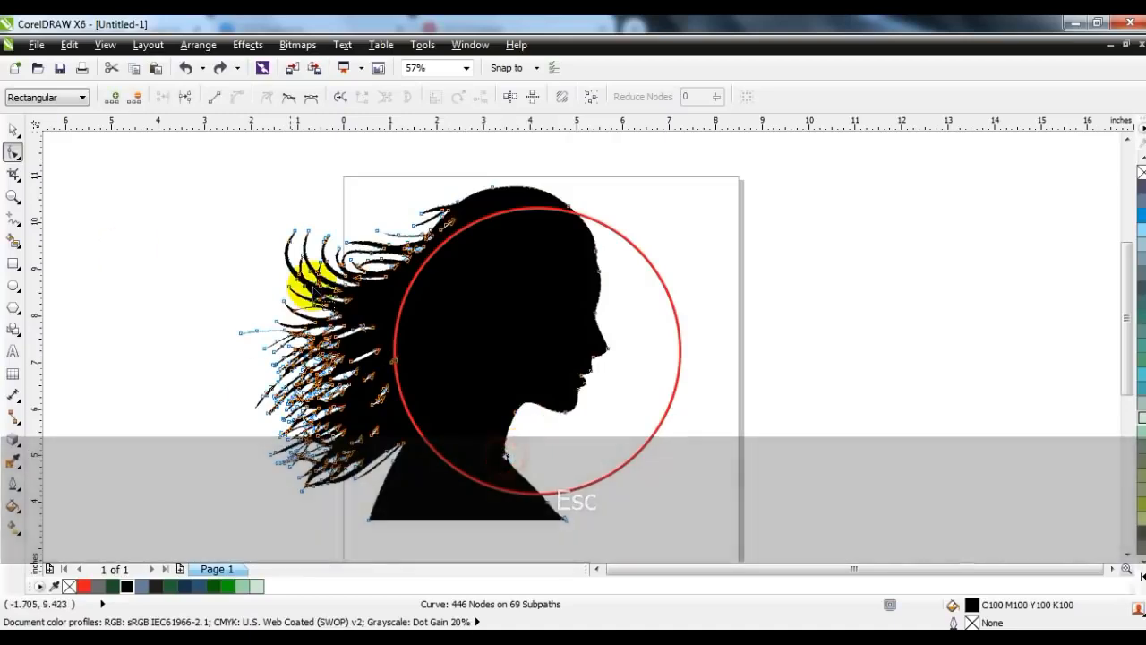
{"action": "key", "text": "Delete"}
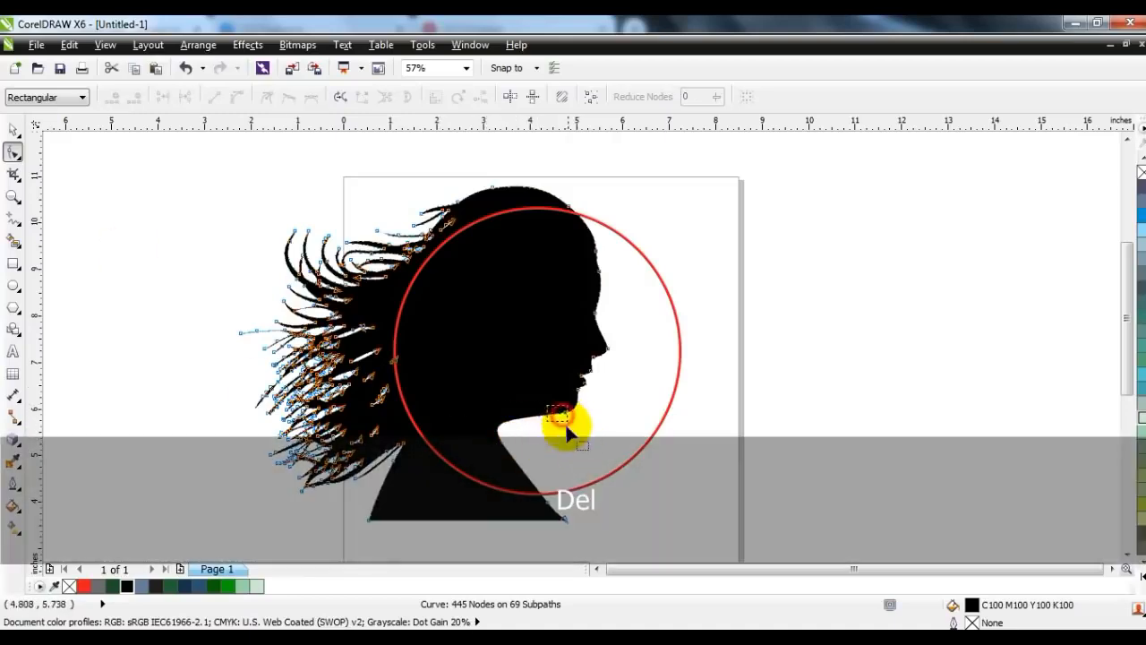
Step: Replace the chin-to-shoulder outline with a single curved segment and bend it into a deep, rounded neck hollow
{"action": "left_click", "coordinate": [503, 440]}
{"action": "left_click", "coordinate": [221, 99]}
{"action": "left_click", "coordinate": [581, 438]}
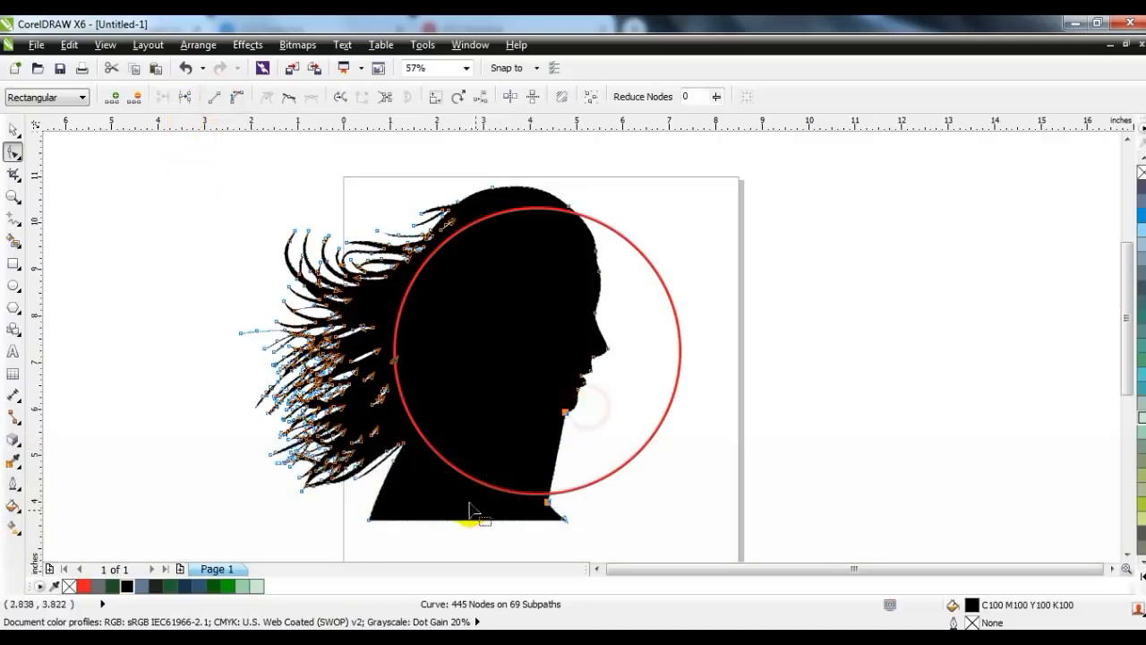
{"action": "left_click", "coordinate": [242, 101]}
{"action": "left_click_drag", "start_coordinate": [562, 458], "coordinate": [486, 363]}
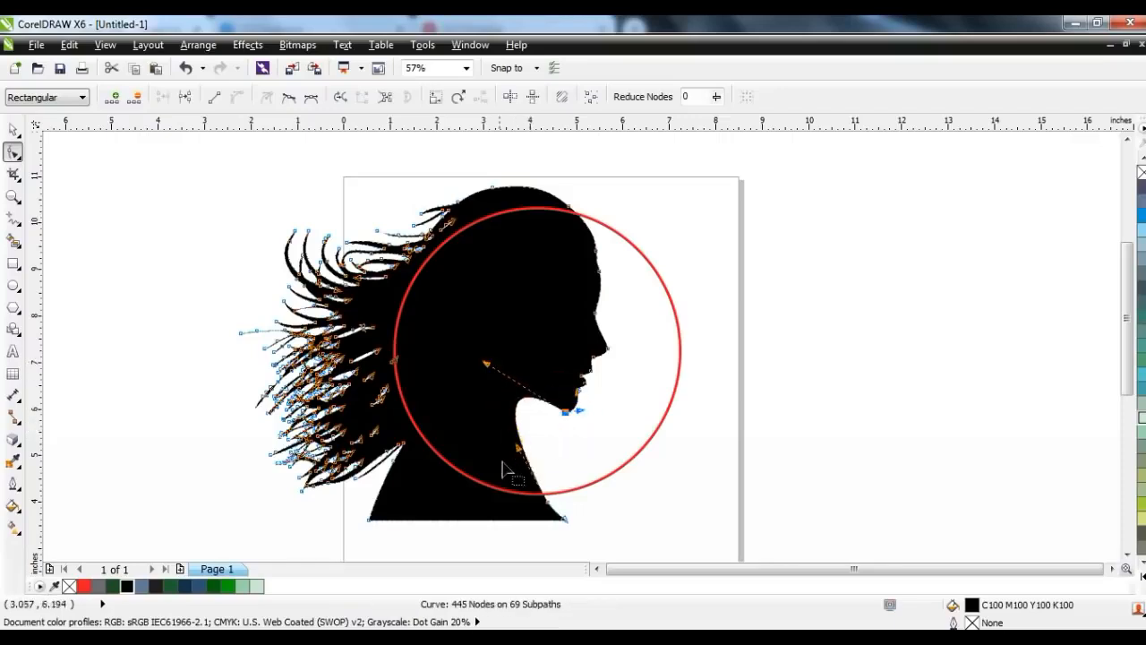
{"action": "left_click_drag", "start_coordinate": [518, 457], "coordinate": [460, 475]}
{"action": "left_click_drag", "start_coordinate": [485, 367], "coordinate": [481, 374]}
{"action": "left_click", "coordinate": [13, 130]}
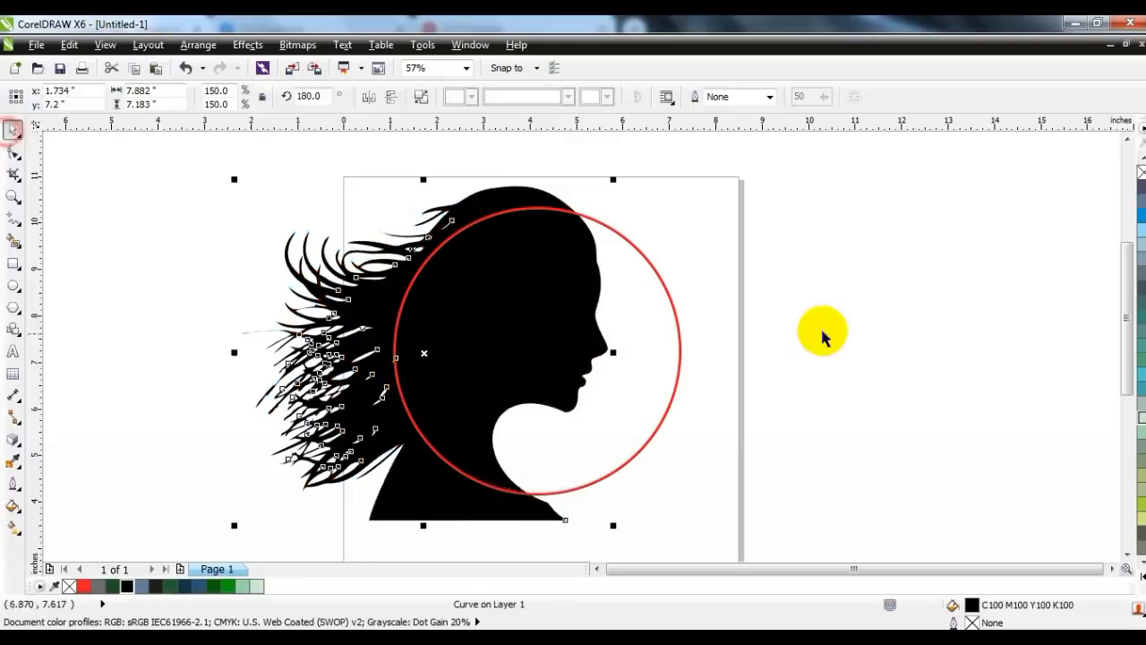
Step: Bring the silhouette to the front and use it to trim the circle
{"action": "left_click", "coordinate": [832, 325]}
{"action": "left_click", "coordinate": [358, 312]}
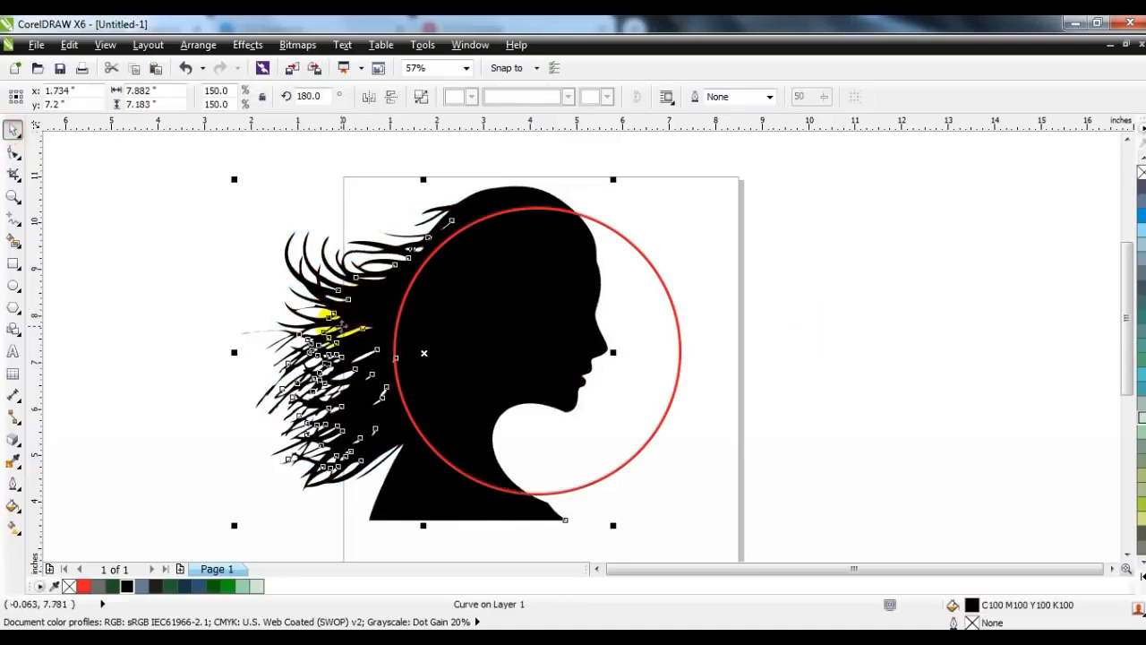
{"action": "key", "text": "shift+Page_Up"}
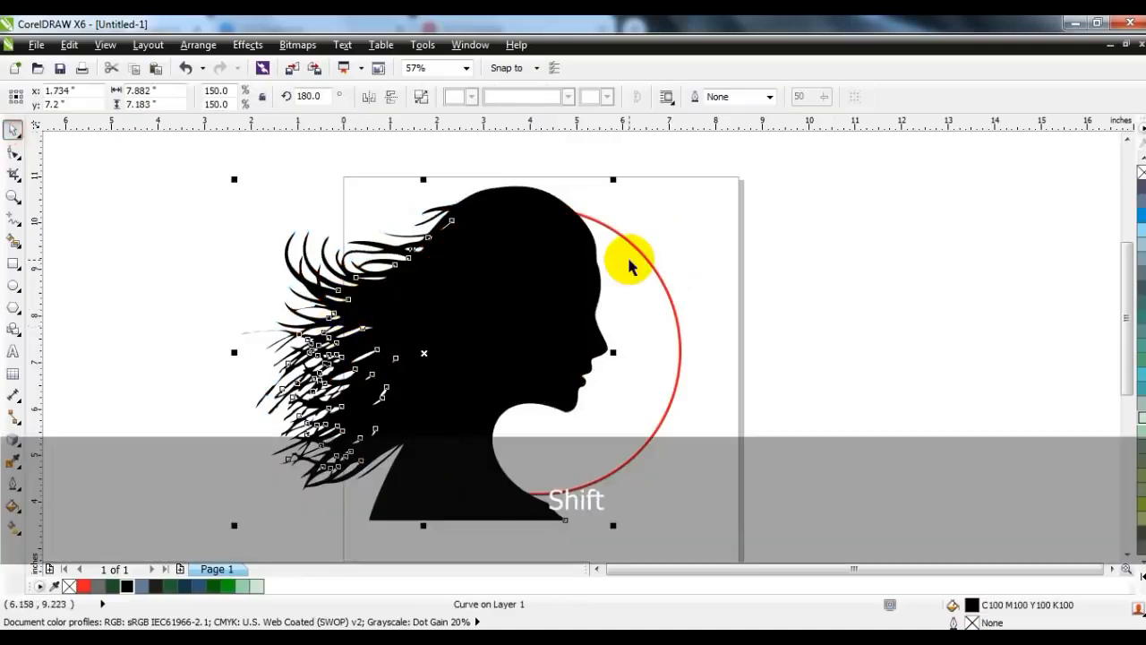
{"action": "left_click", "coordinate": [629, 257], "text": "shift"}
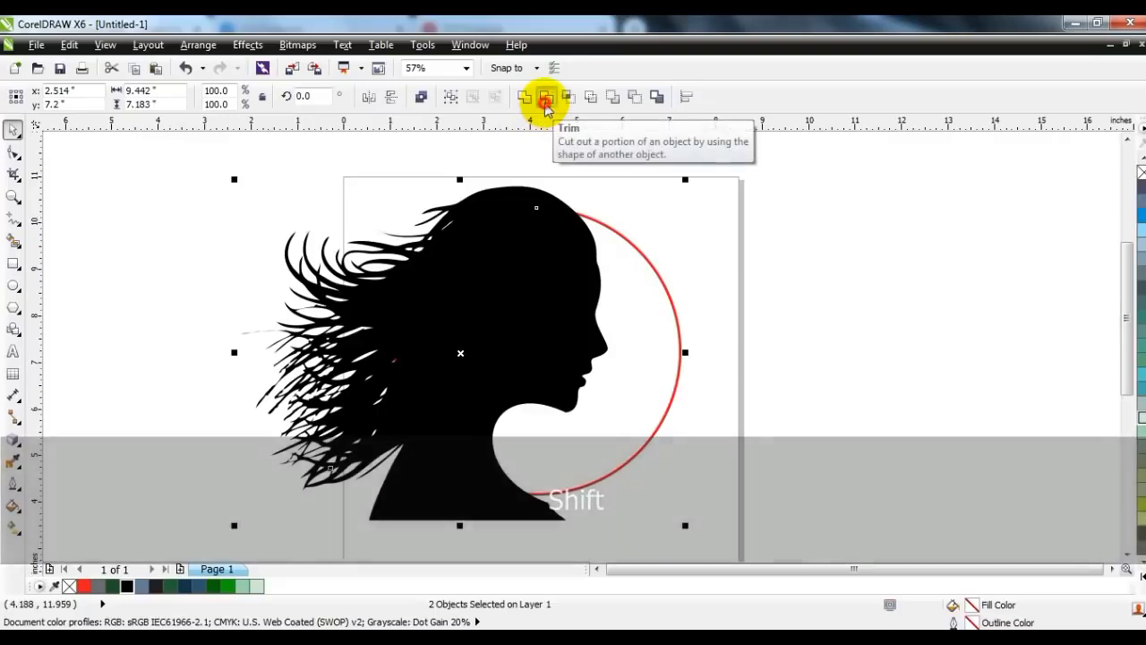
{"action": "left_click", "coordinate": [546, 97]}
Step: Move the silhouette off the page to the right, away from the trimmed circle
{"action": "left_click", "coordinate": [783, 235]}
{"action": "left_click_drag", "start_coordinate": [457, 325], "coordinate": [942, 312]}
{"action": "left_click_drag", "start_coordinate": [798, 357], "coordinate": [806, 356]}
Step: Break the trimmed circle apart and delete the tiny speck left of the crescent
{"action": "left_click", "coordinate": [596, 346]}
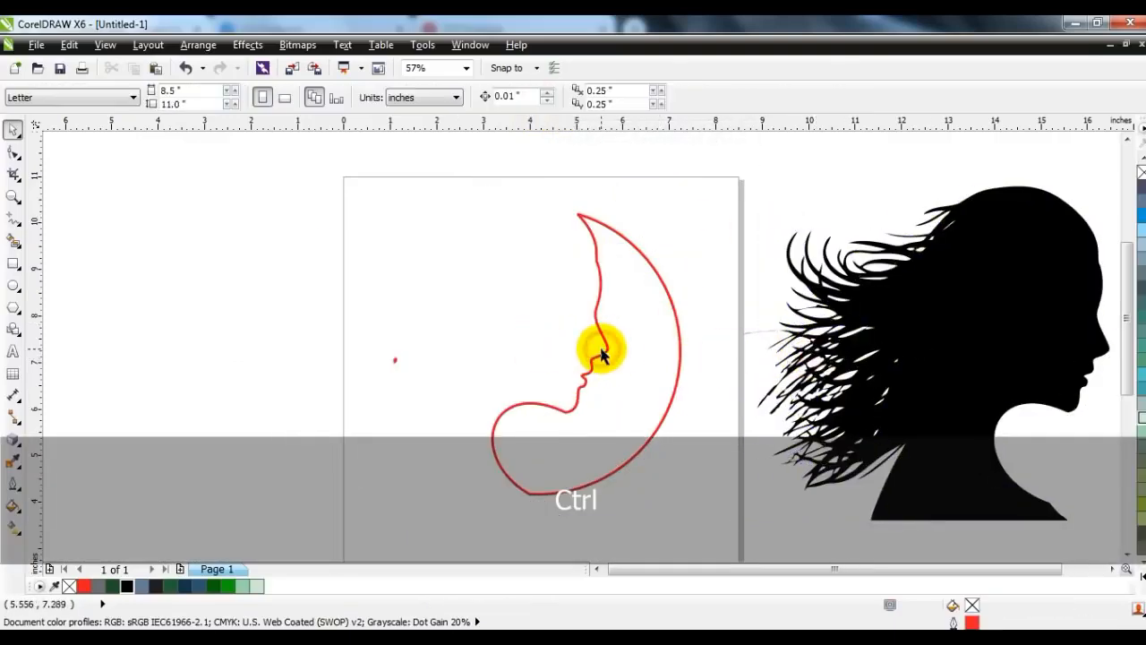
{"action": "left_click", "coordinate": [612, 352]}
{"action": "left_click", "coordinate": [421, 96]}
{"action": "left_click_drag", "start_coordinate": [459, 299], "coordinate": [364, 406]}
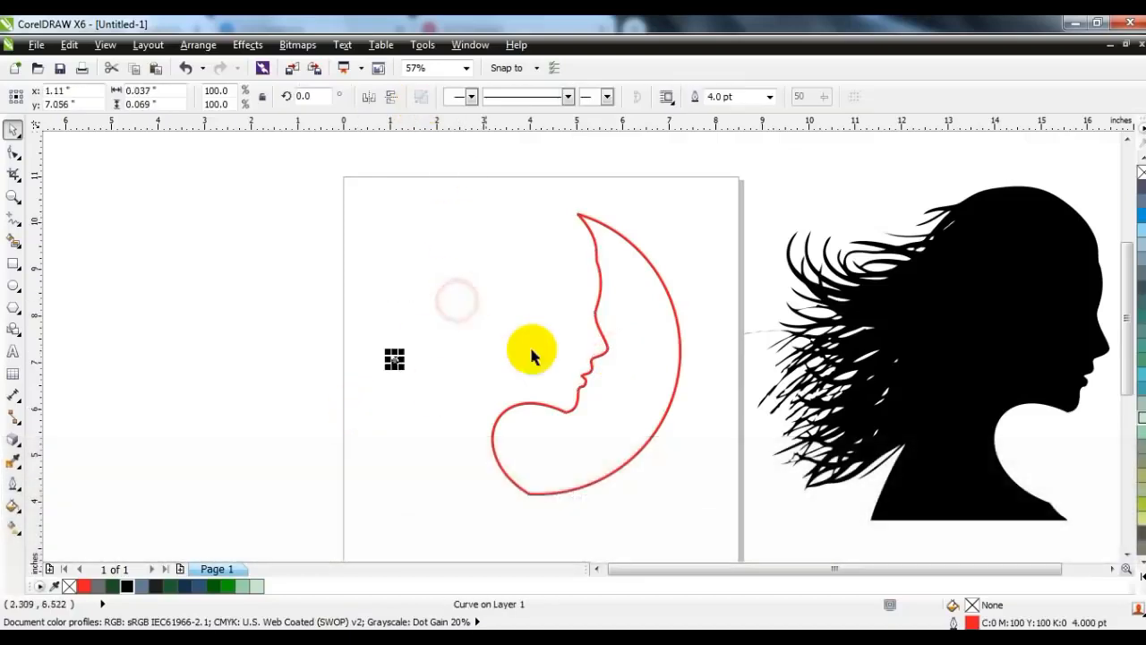
{"action": "key", "text": "Delete"}
Step: Fill the face-shaped crescent with dark blue R24 G51 B74 and remove its outline
{"action": "left_click", "coordinate": [600, 355]}
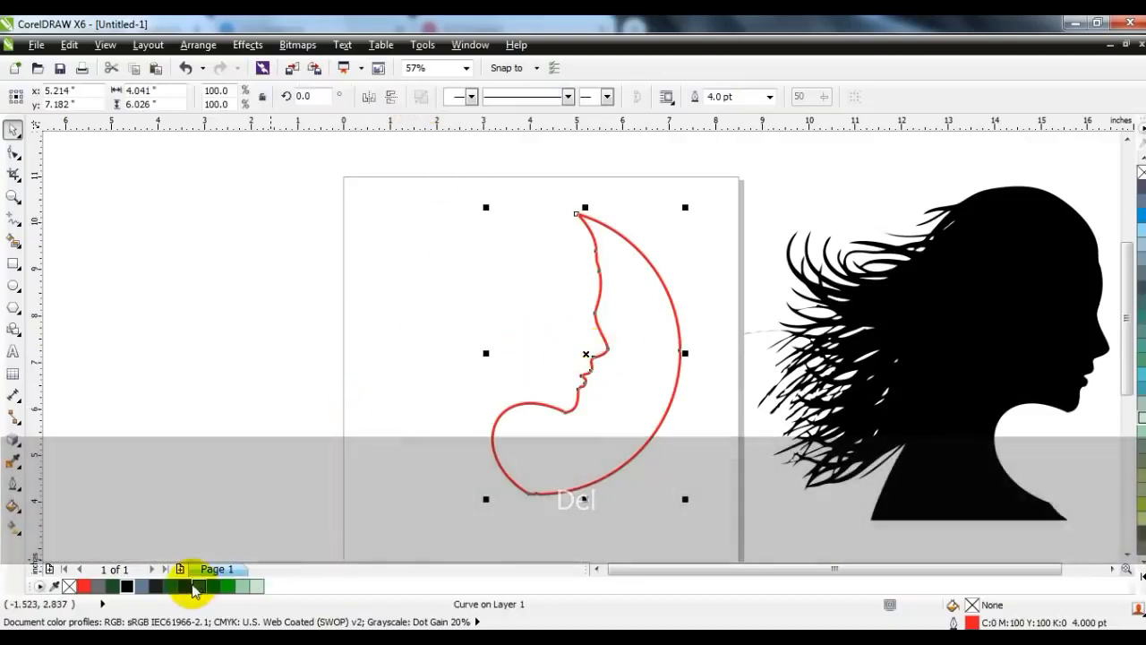
{"action": "left_click", "coordinate": [185, 588]}
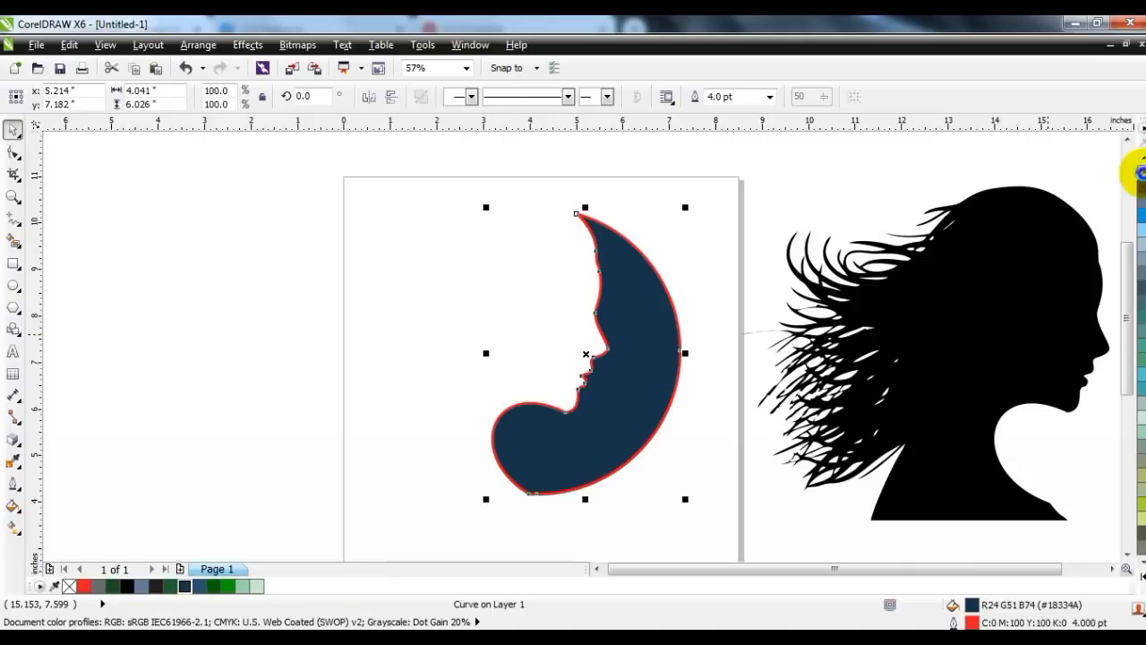
{"action": "right_click", "coordinate": [1138, 170]}
{"action": "left_click", "coordinate": [653, 187]}
{"action": "left_click", "coordinate": [652, 361]}
{"action": "left_click", "coordinate": [277, 348]}
Step: Apply a linear fountain fill across the crescent, from dark blue at the face to lighter blue at the outer edge
{"action": "left_click", "coordinate": [562, 445]}
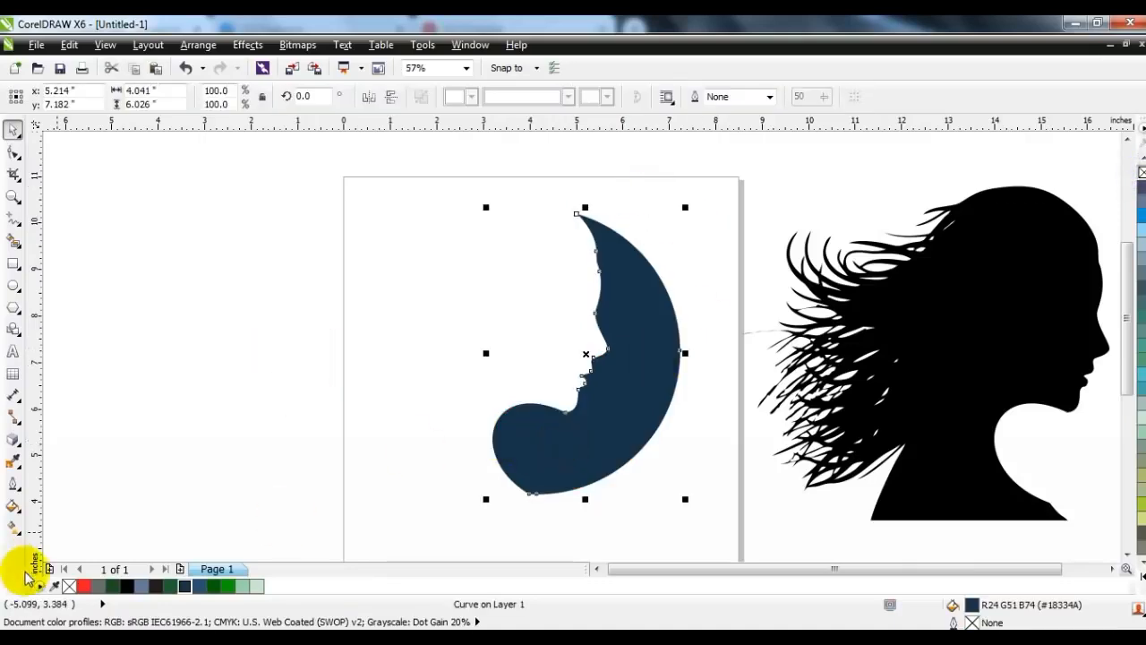
{"action": "left_click", "coordinate": [14, 527]}
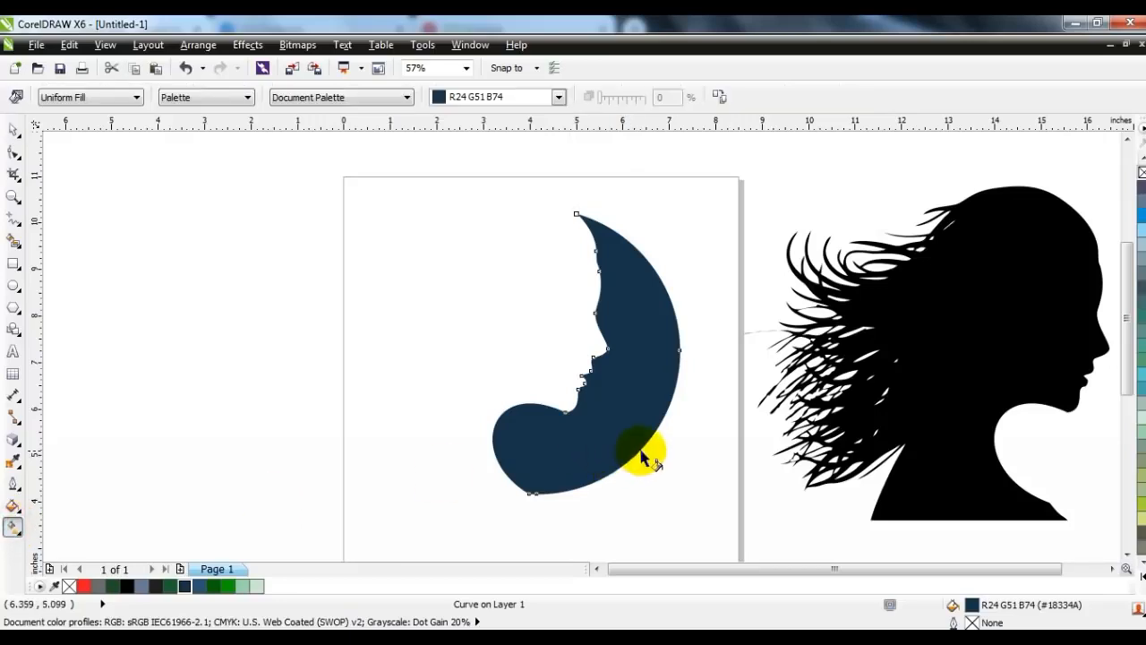
{"action": "left_click_drag", "start_coordinate": [579, 387], "coordinate": [652, 393]}
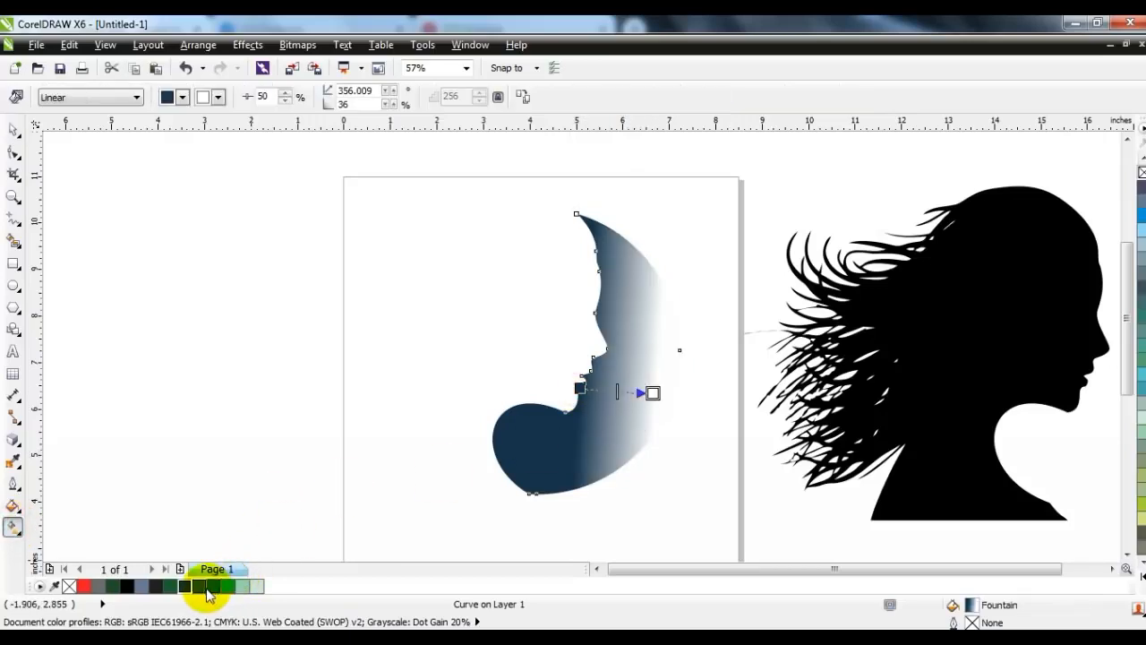
{"action": "left_click_drag", "start_coordinate": [213, 593], "coordinate": [651, 392]}
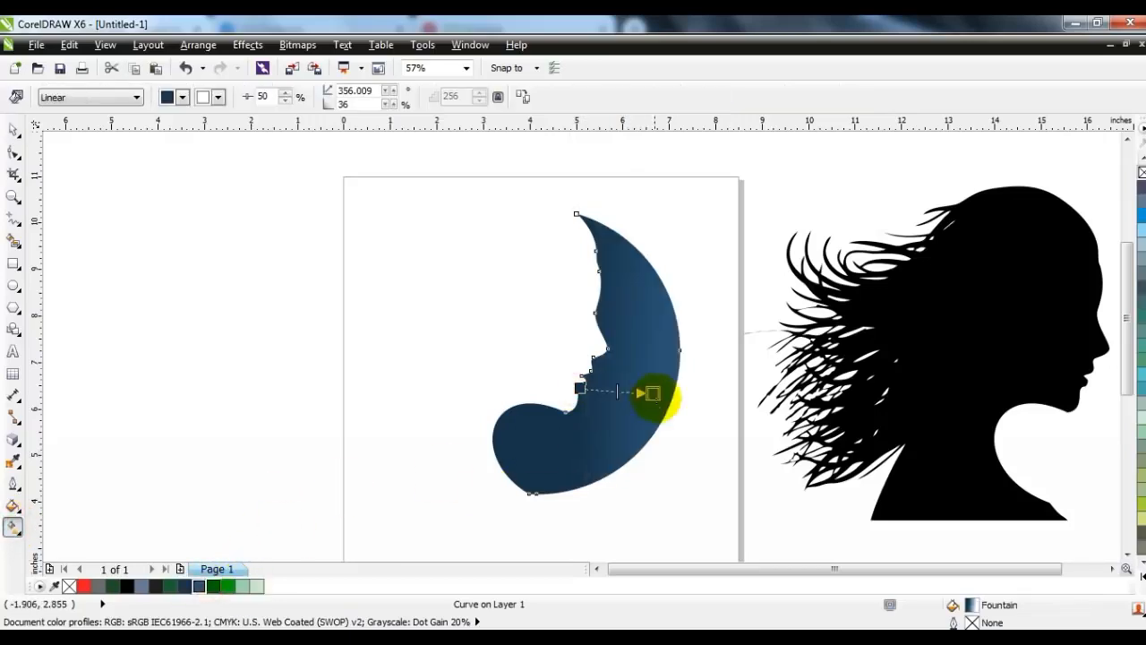
{"action": "left_click_drag", "start_coordinate": [600, 421], "coordinate": [580, 389]}
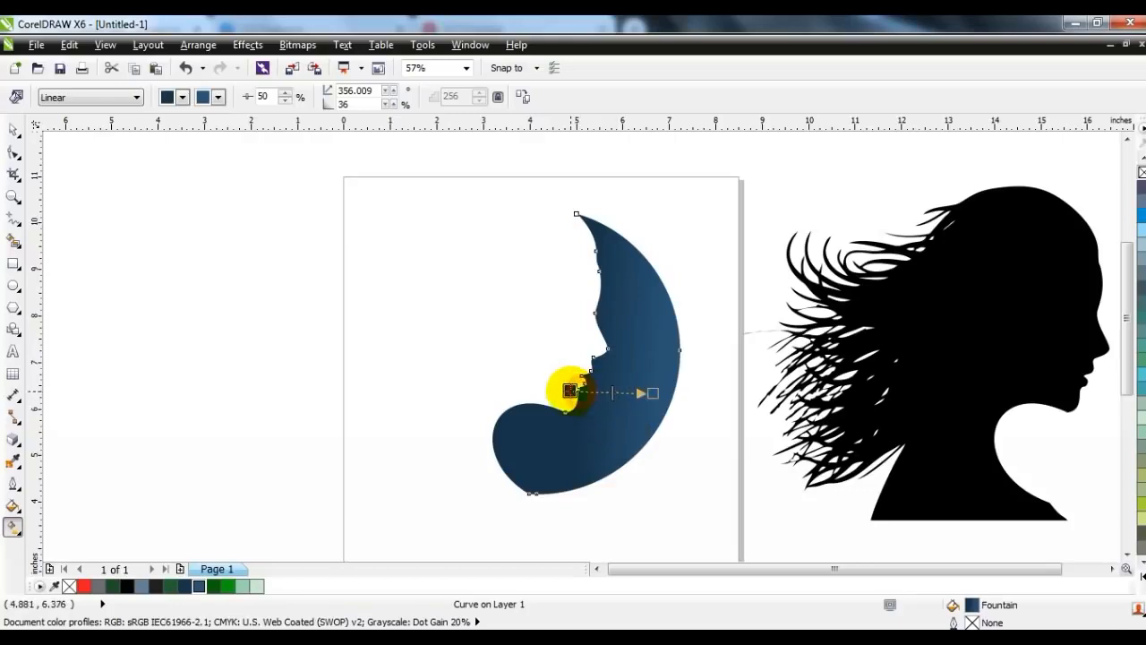
{"action": "left_click", "coordinate": [14, 130]}
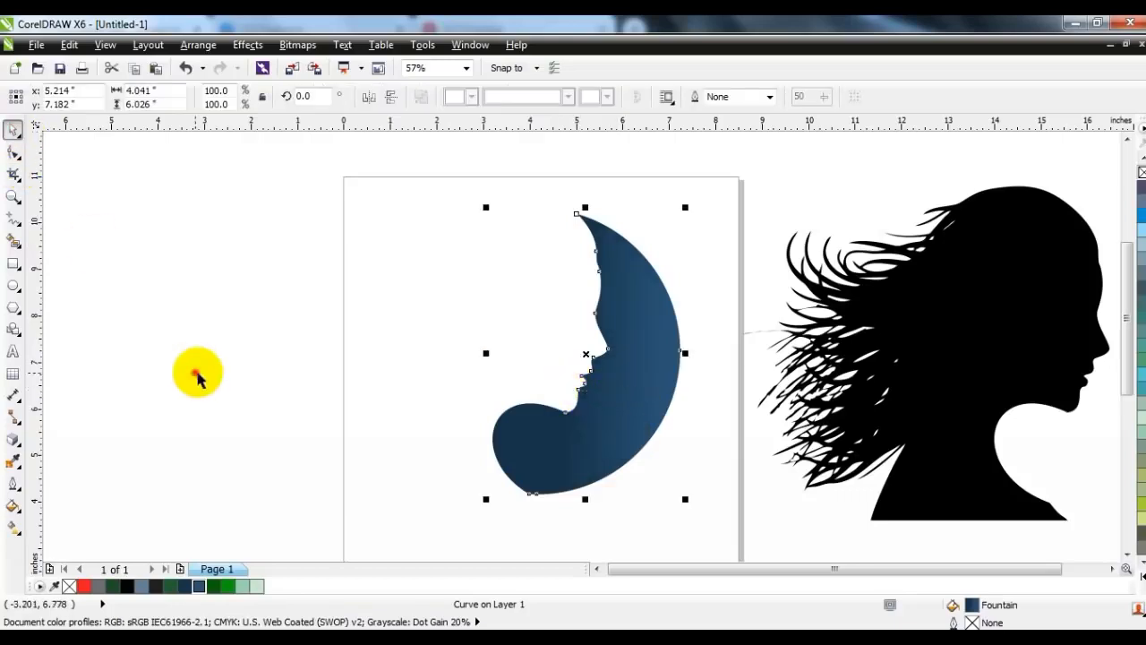
{"action": "left_click", "coordinate": [194, 373]}
Step: Delete the black silhouette beside the page
{"action": "left_click", "coordinate": [632, 363]}
{"action": "left_click", "coordinate": [898, 333], "text": "ctrl"}
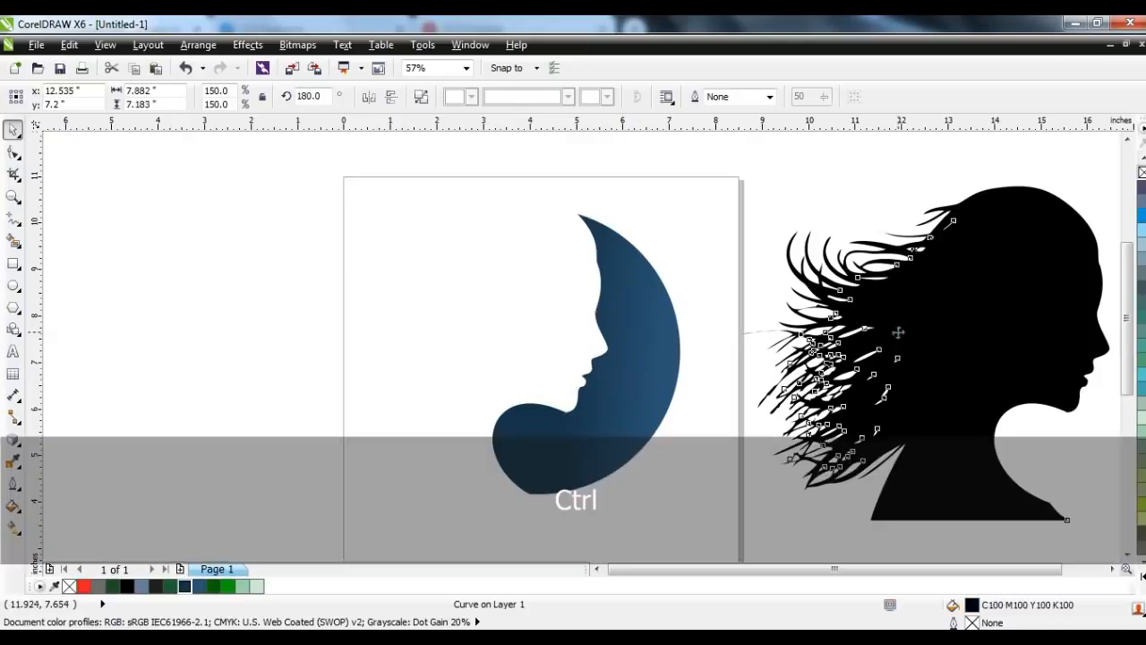
{"action": "key", "text": "Delete"}
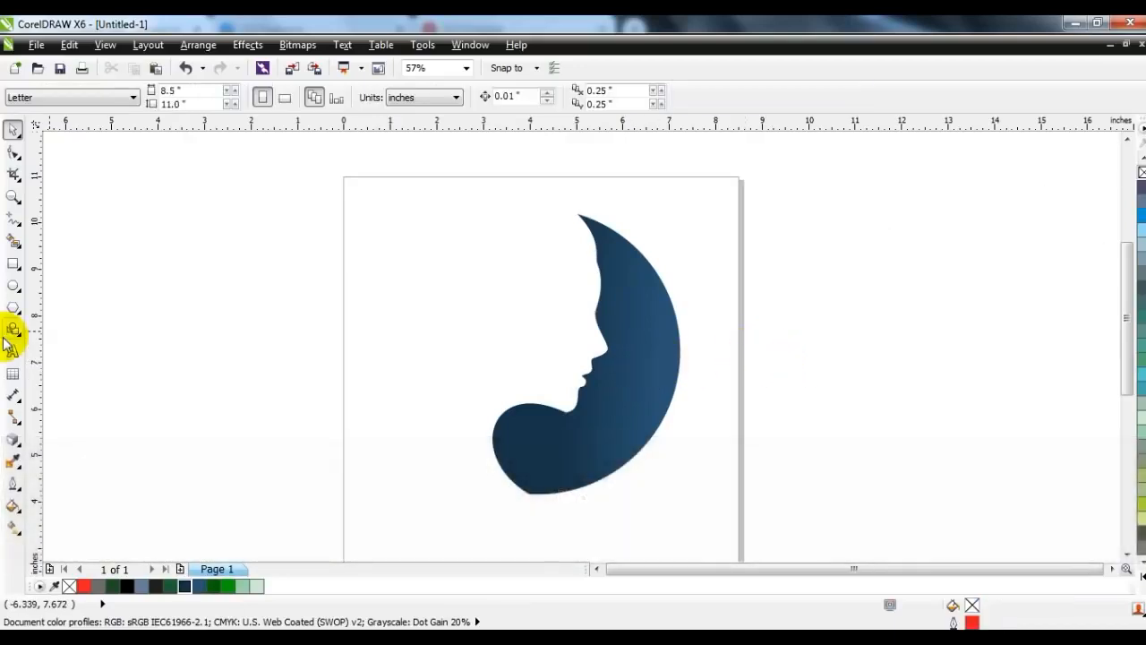
Step: Draw a circle about 6.08 inches across, fitted to the outer edge of the blue crescent
{"action": "left_click", "coordinate": [13, 287]}
{"action": "left_click_drag", "start_coordinate": [376, 205], "coordinate": [533, 495]}
{"action": "left_click", "coordinate": [11, 132]}
{"action": "left_click_drag", "start_coordinate": [522, 345], "coordinate": [539, 350]}
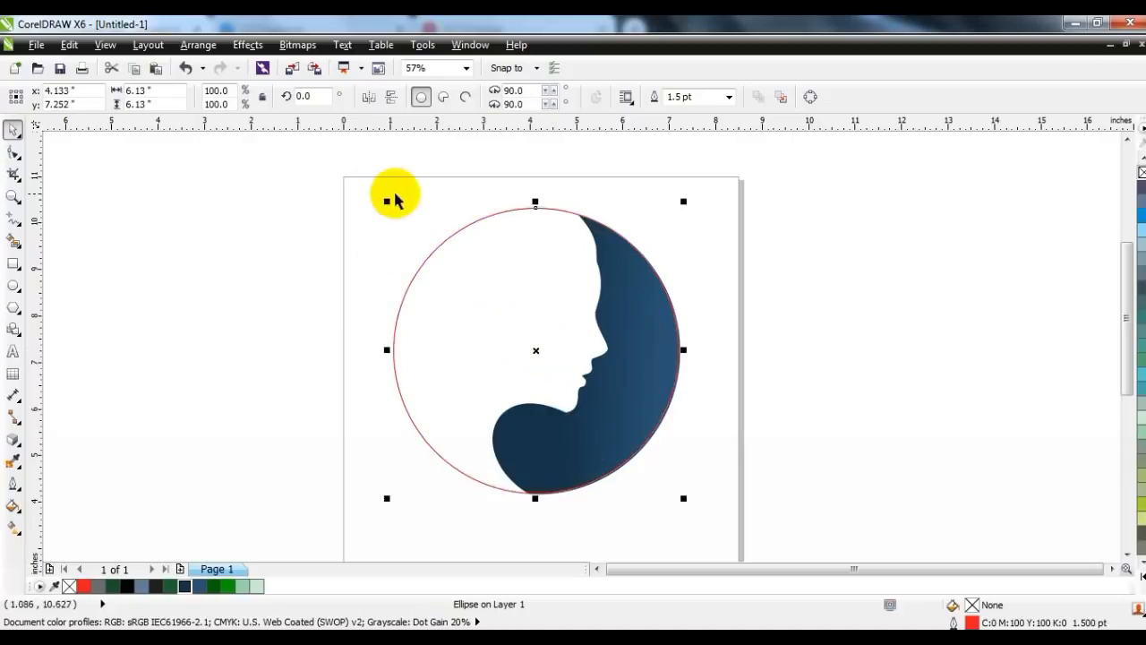
{"action": "left_click_drag", "start_coordinate": [387, 201], "coordinate": [390, 204]}
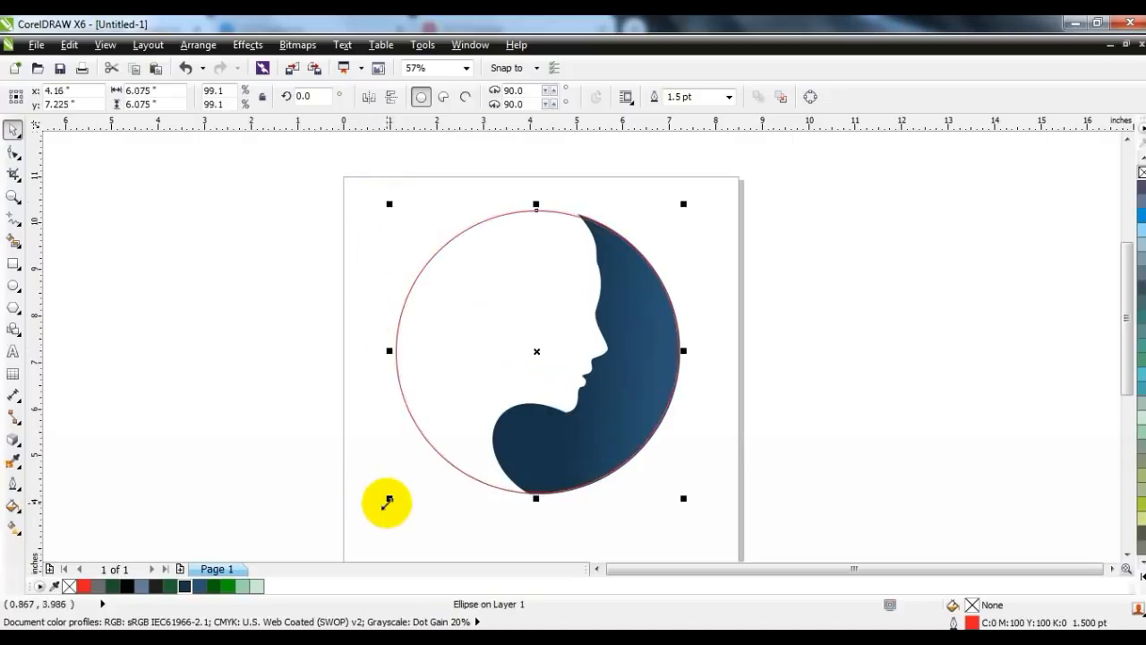
{"action": "left_click", "coordinate": [349, 522]}
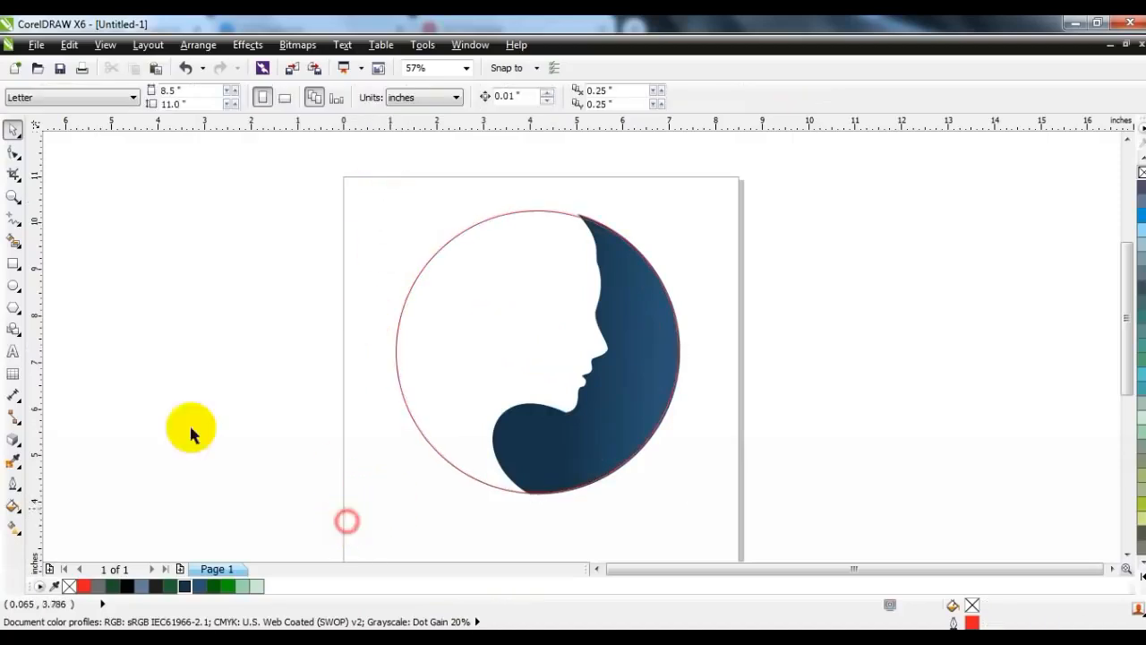
Step: Draw a three-segment line from the circle's bottom edge, through two points inside the circle, to the crescent's upper tip
{"action": "left_click", "coordinate": [13, 219]}
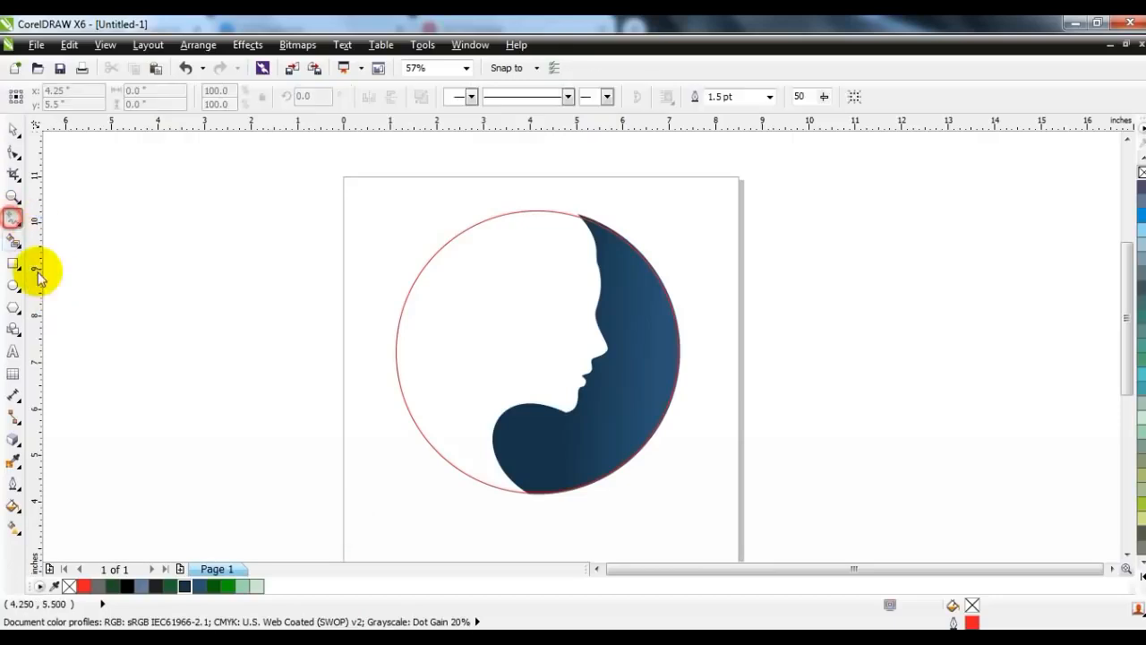
{"action": "left_click", "coordinate": [515, 496]}
{"action": "left_click", "coordinate": [495, 308]}
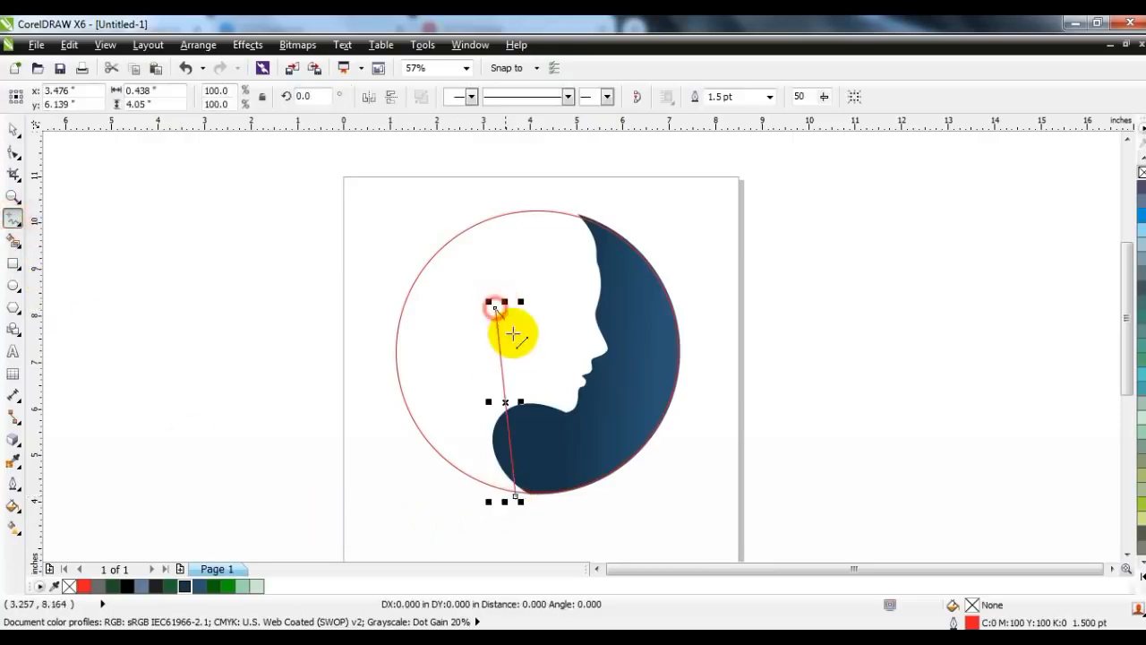
{"action": "left_click", "coordinate": [511, 365]}
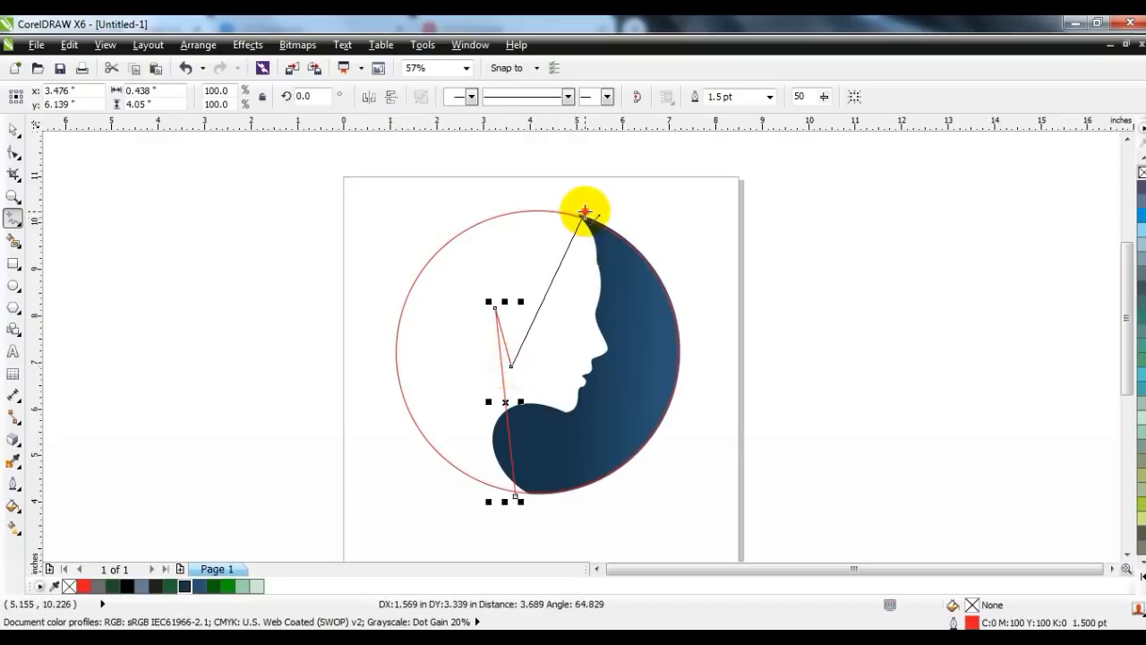
{"action": "left_click", "coordinate": [584, 211]}
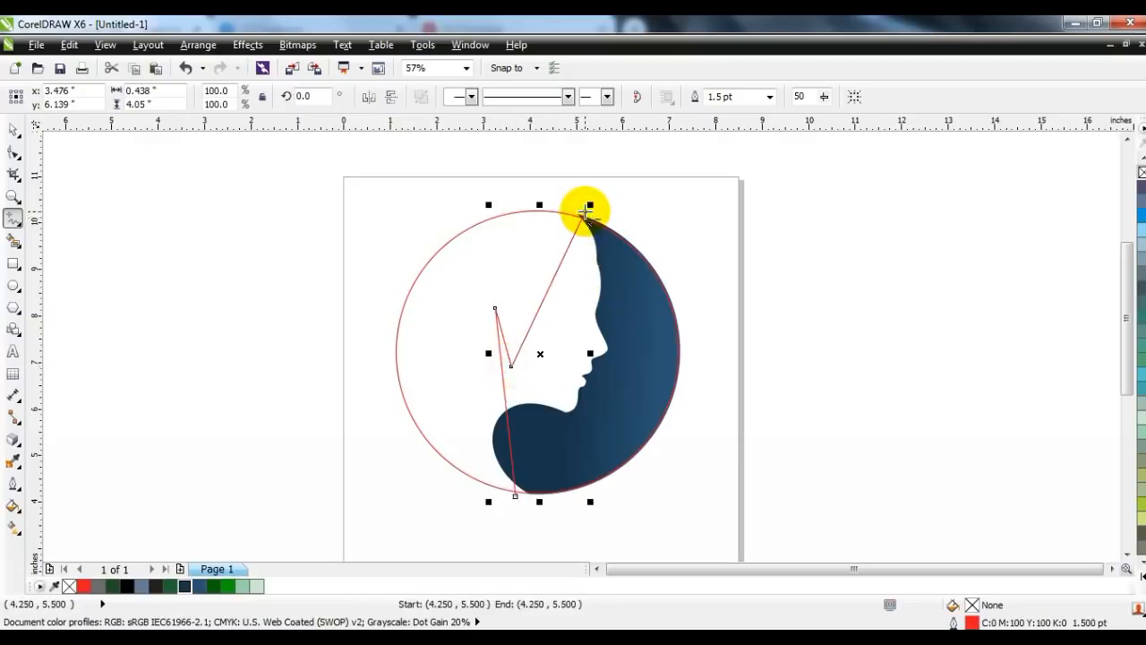
Step: Bow the line's long lower segment outward into an arc and move its end node to the crescent's lower tip
{"action": "left_click", "coordinate": [14, 152]}
{"action": "mouse_move", "coordinate": [320, 179]}
{"action": "left_mouse_down"}
{"action": "mouse_move", "coordinate": [577, 445]}
{"action": "mouse_move", "coordinate": [675, 507]}
{"action": "left_mouse_up"}
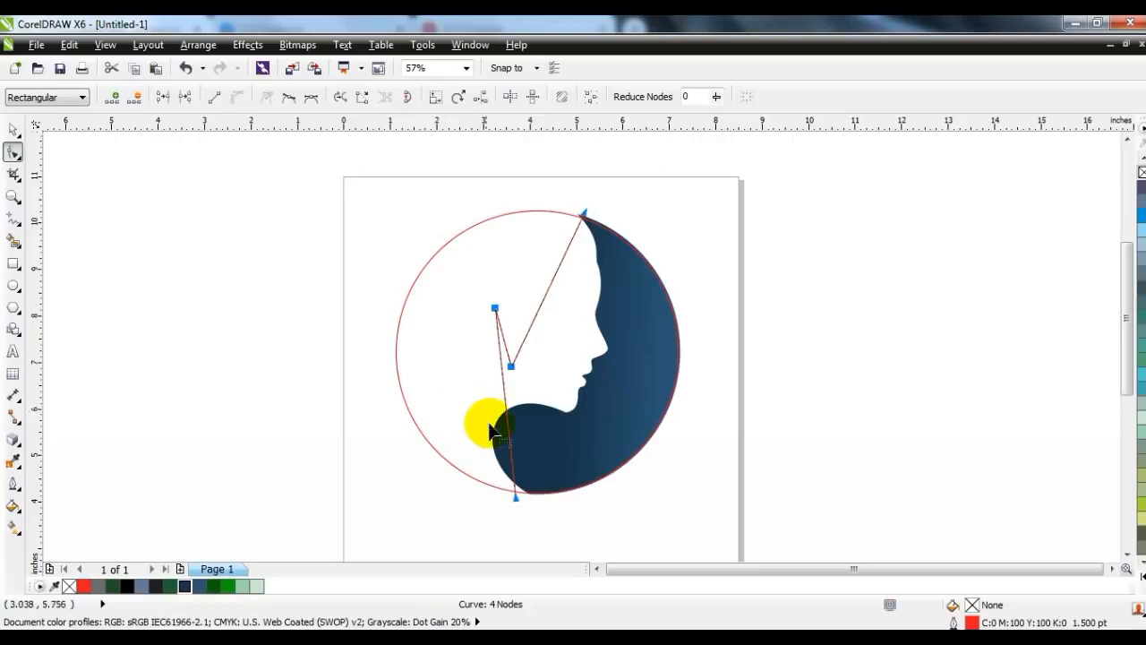
{"action": "left_click_drag", "start_coordinate": [506, 410], "coordinate": [467, 403]}
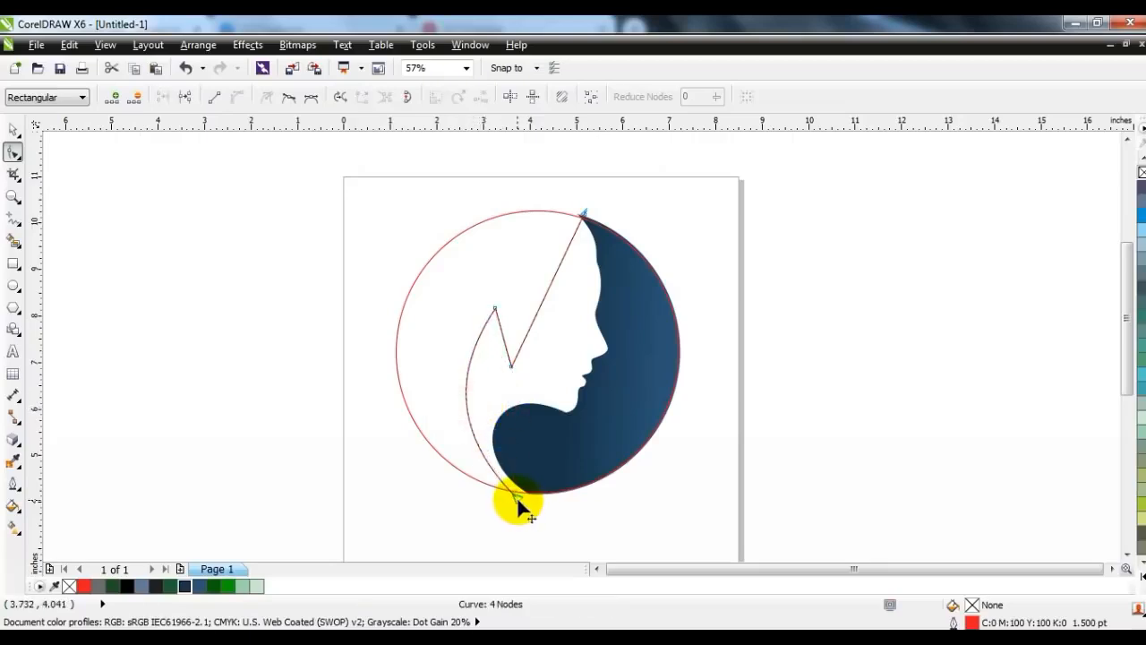
{"action": "left_click_drag", "start_coordinate": [517, 498], "coordinate": [532, 503]}
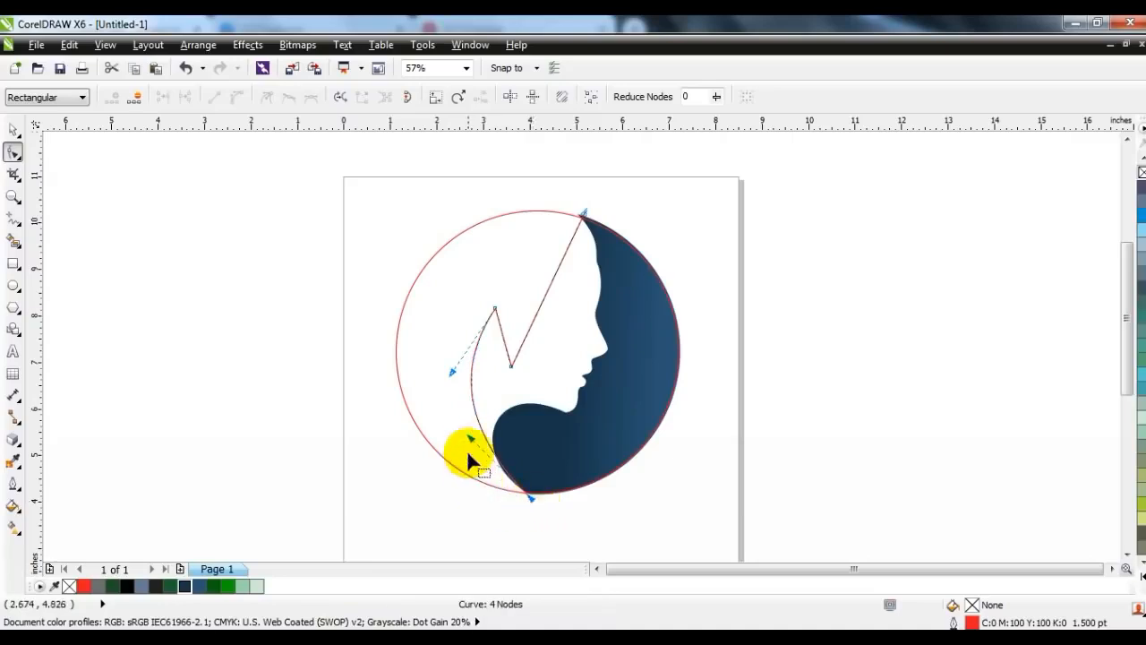
{"action": "left_click_drag", "start_coordinate": [472, 444], "coordinate": [454, 460]}
{"action": "left_click_drag", "start_coordinate": [451, 379], "coordinate": [444, 363]}
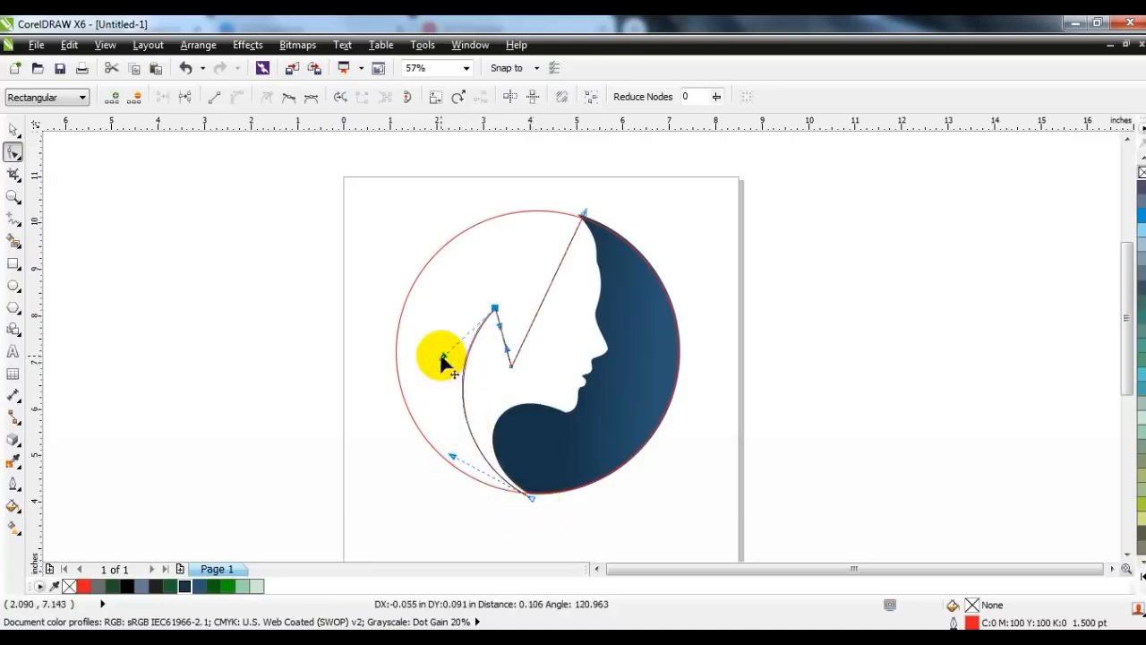
Step: Curve the short middle segment inward and the upper segment into an S-shape, with its end node just above the circle's edge
{"action": "mouse_move", "coordinate": [508, 349]}
{"action": "left_mouse_down"}
{"action": "mouse_move", "coordinate": [493, 329]}
{"action": "mouse_move", "coordinate": [502, 370]}
{"action": "left_mouse_up"}
{"action": "left_click_drag", "start_coordinate": [494, 329], "coordinate": [504, 377]}
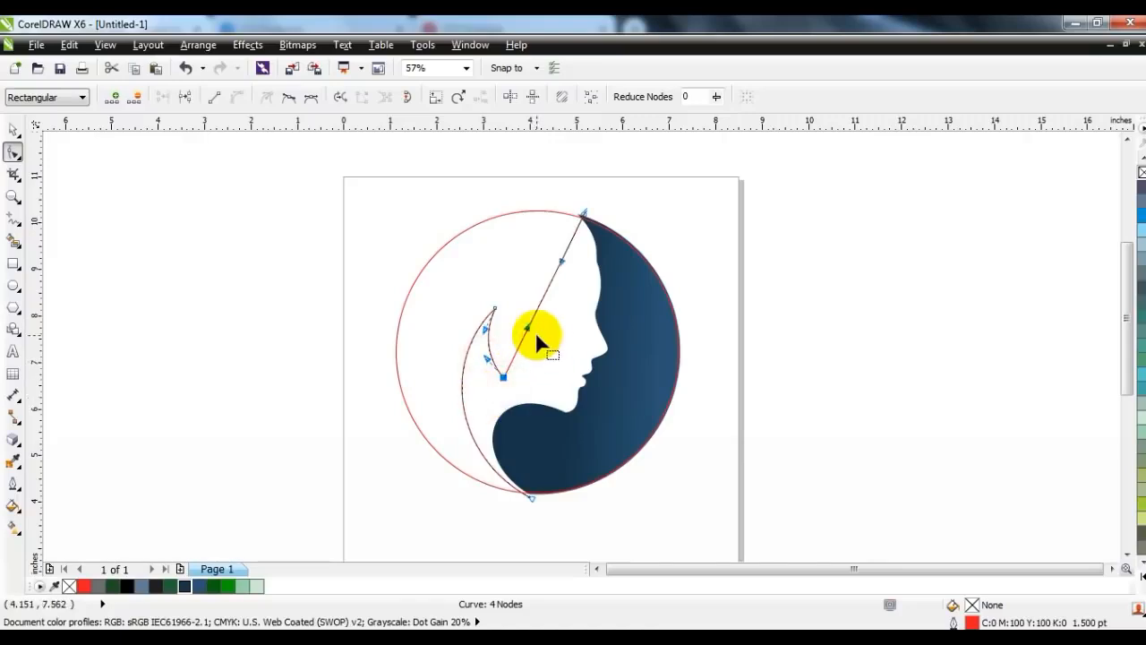
{"action": "left_click_drag", "start_coordinate": [581, 267], "coordinate": [635, 280]}
{"action": "left_click_drag", "start_coordinate": [528, 331], "coordinate": [492, 281]}
{"action": "left_click_drag", "start_coordinate": [633, 278], "coordinate": [611, 320]}
{"action": "left_click", "coordinate": [585, 215]}
{"action": "left_click_drag", "start_coordinate": [585, 216], "coordinate": [586, 210]}
{"action": "left_click_drag", "start_coordinate": [607, 320], "coordinate": [609, 327]}
{"action": "left_click", "coordinate": [550, 518]}
Step: Trim the red circle with the hair-shaped curve and delete the cutting curve
{"action": "left_click", "coordinate": [13, 131]}
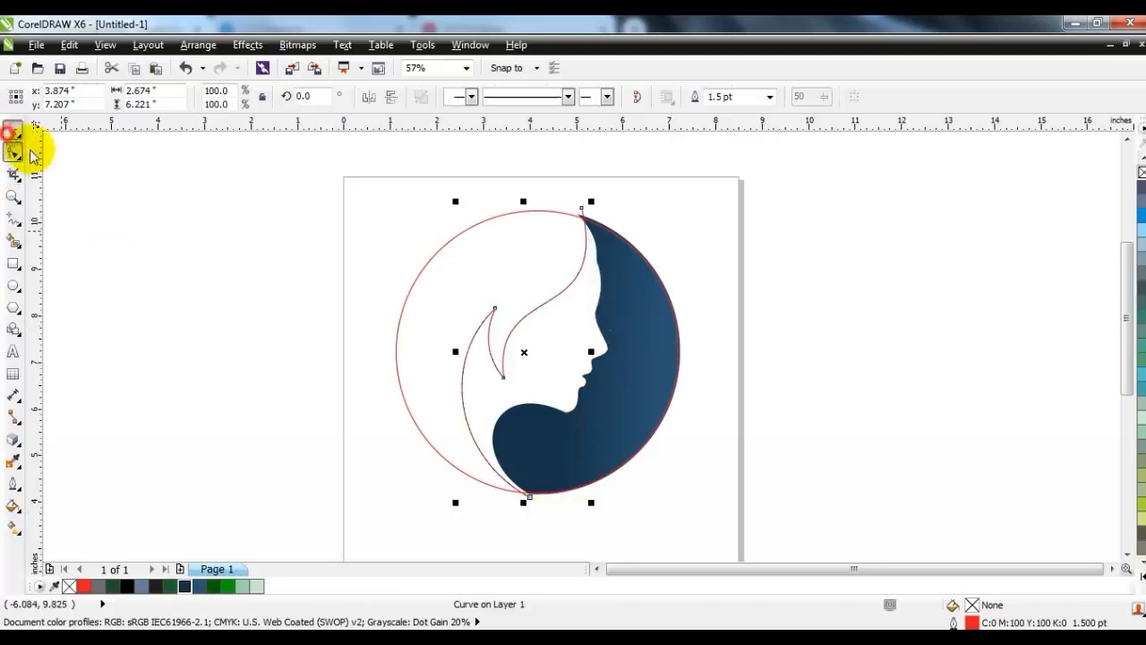
{"action": "left_click", "coordinate": [473, 225], "text": "shift"}
{"action": "left_click", "coordinate": [542, 97]}
{"action": "left_click", "coordinate": [514, 152]}
{"action": "left_click", "coordinate": [583, 212]}
{"action": "key", "text": "Delete"}
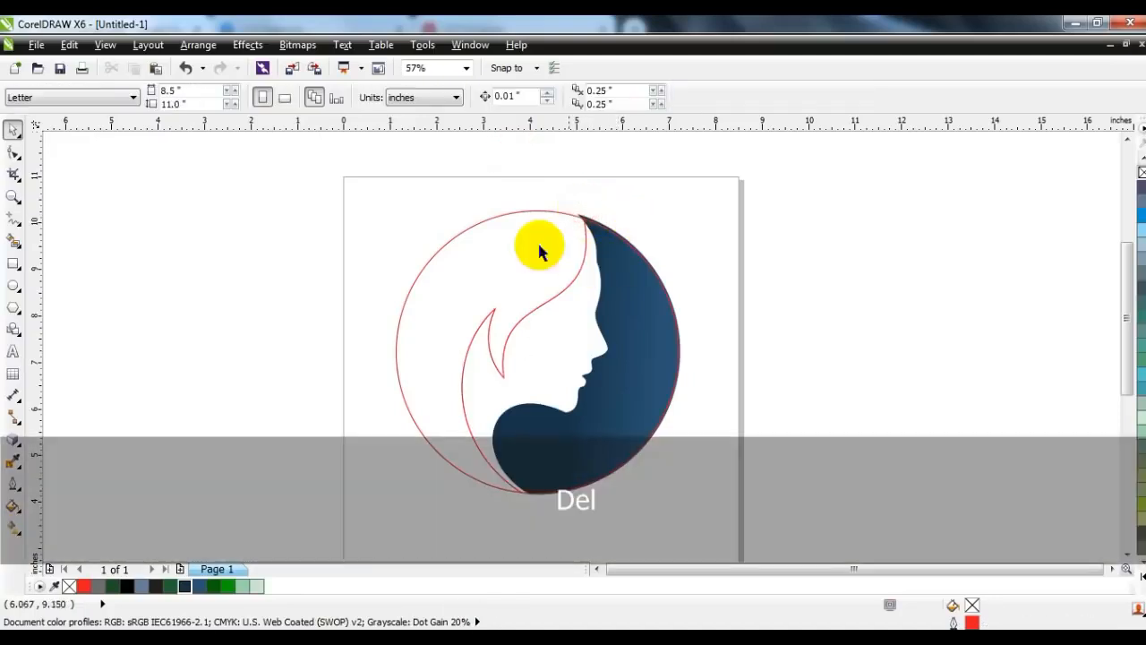
Step: Separate the trimmed circle and delete the portion around the face and blue crescent
{"action": "left_click", "coordinate": [512, 212]}
{"action": "left_click", "coordinate": [620, 184]}
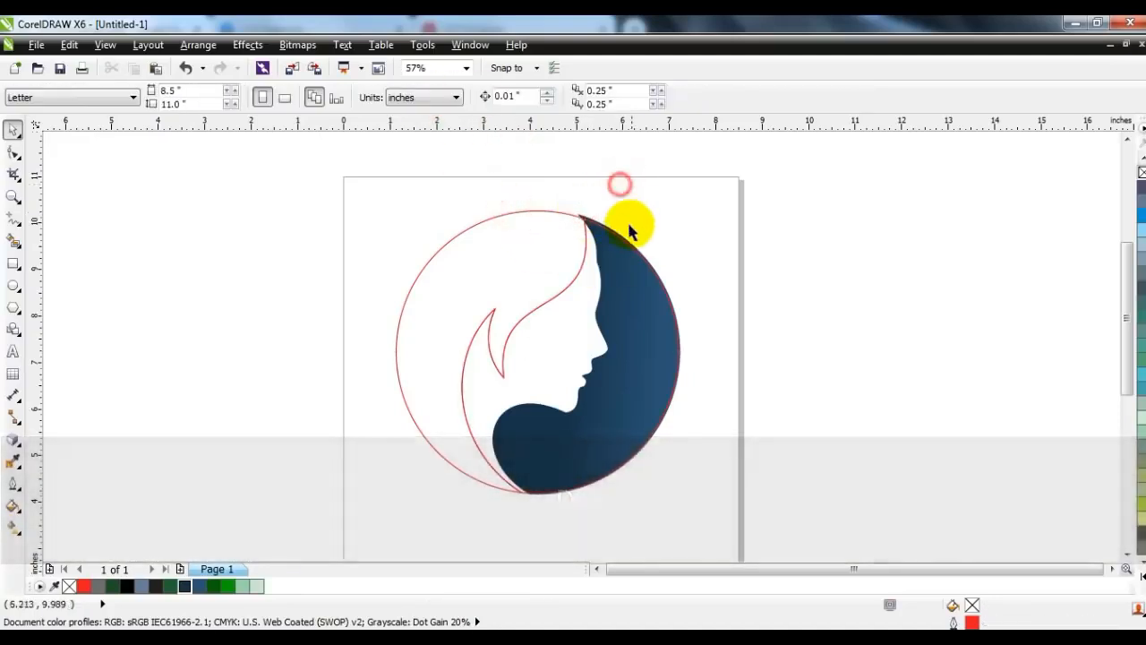
{"action": "left_click", "coordinate": [618, 231]}
{"action": "key", "text": "Delete"}
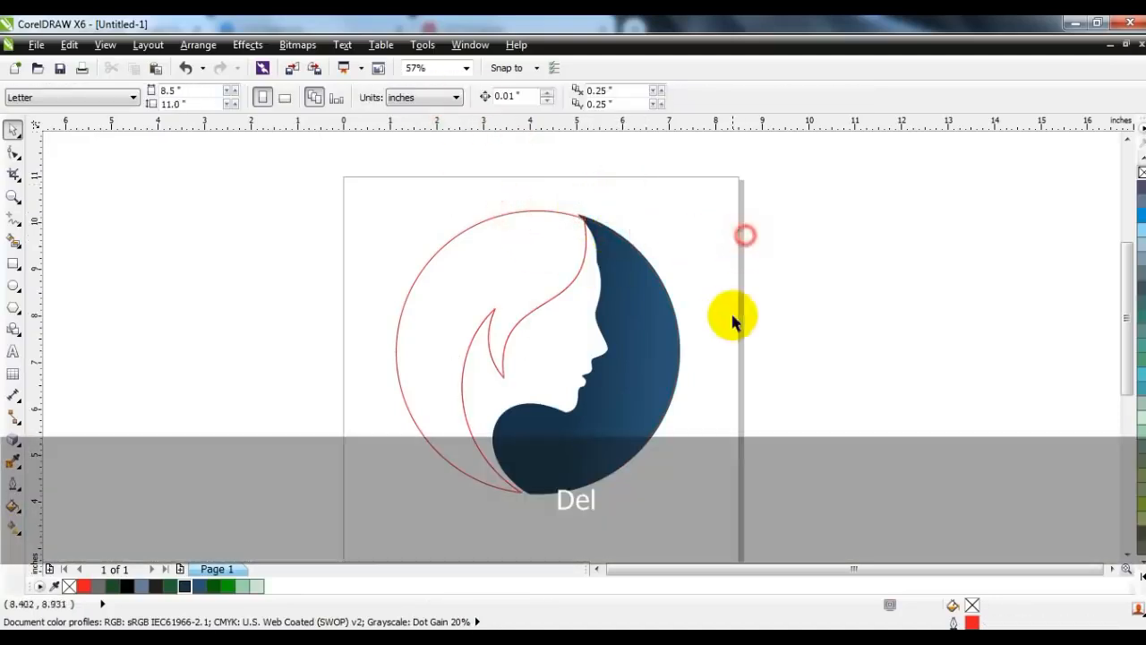
Step: Enlarge the hair shape to 101.2%, fill it with dark green #086108 and remove its outline
{"action": "left_click", "coordinate": [543, 302]}
{"action": "left_click_drag", "start_coordinate": [387, 209], "coordinate": [384, 205]}
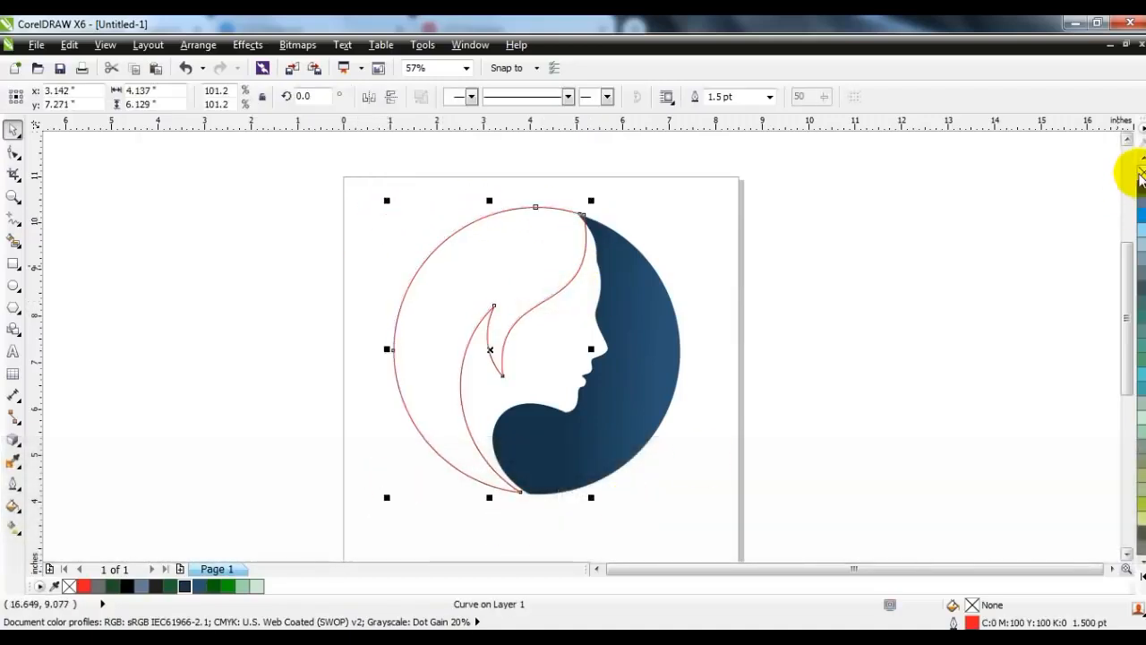
{"action": "left_click", "coordinate": [213, 585]}
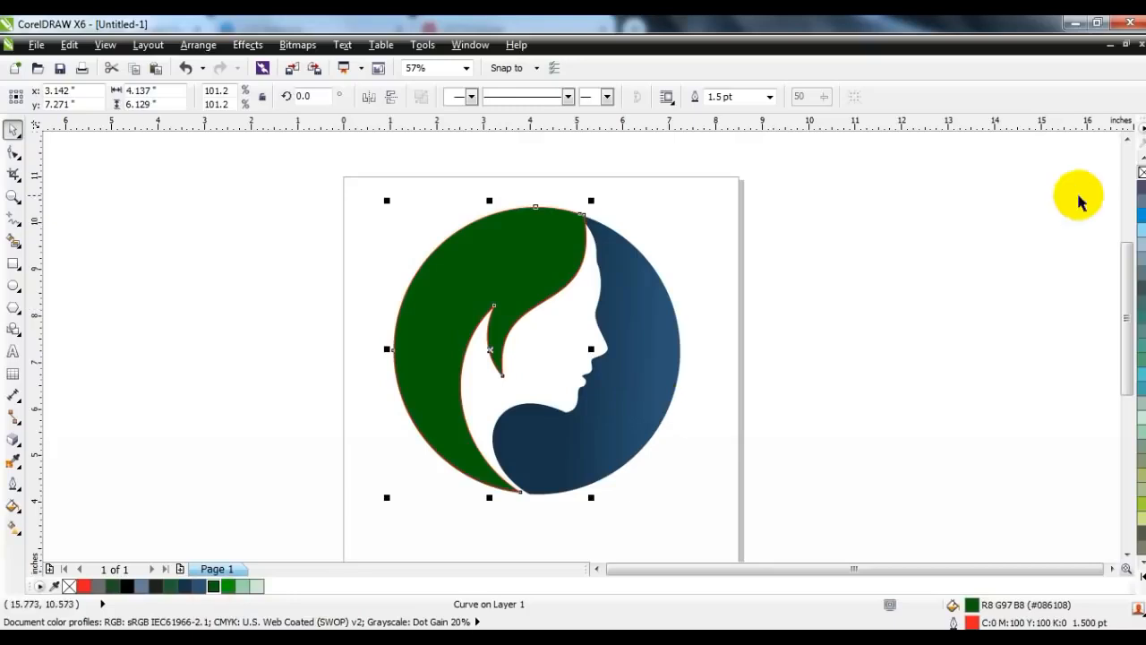
{"action": "right_click", "coordinate": [1142, 172]}
{"action": "left_click", "coordinate": [865, 283]}
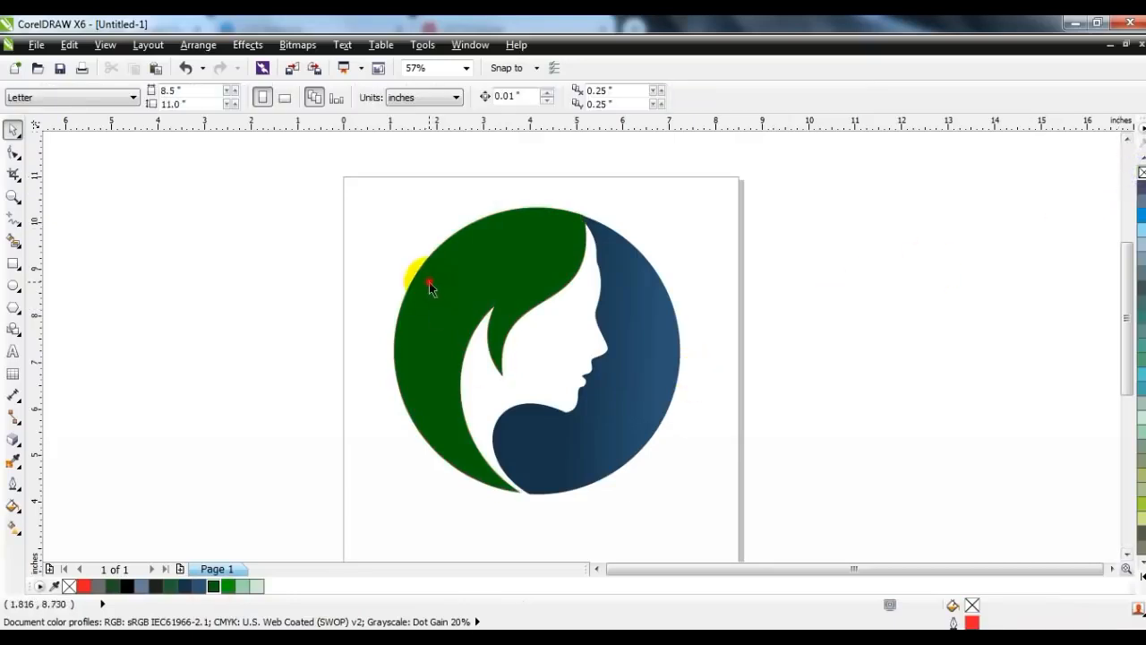
Step: Draw a straight line from the green hair's upper tip to its lower tip and convert it to a curve
{"action": "left_click", "coordinate": [429, 282]}
{"action": "left_click", "coordinate": [12, 216]}
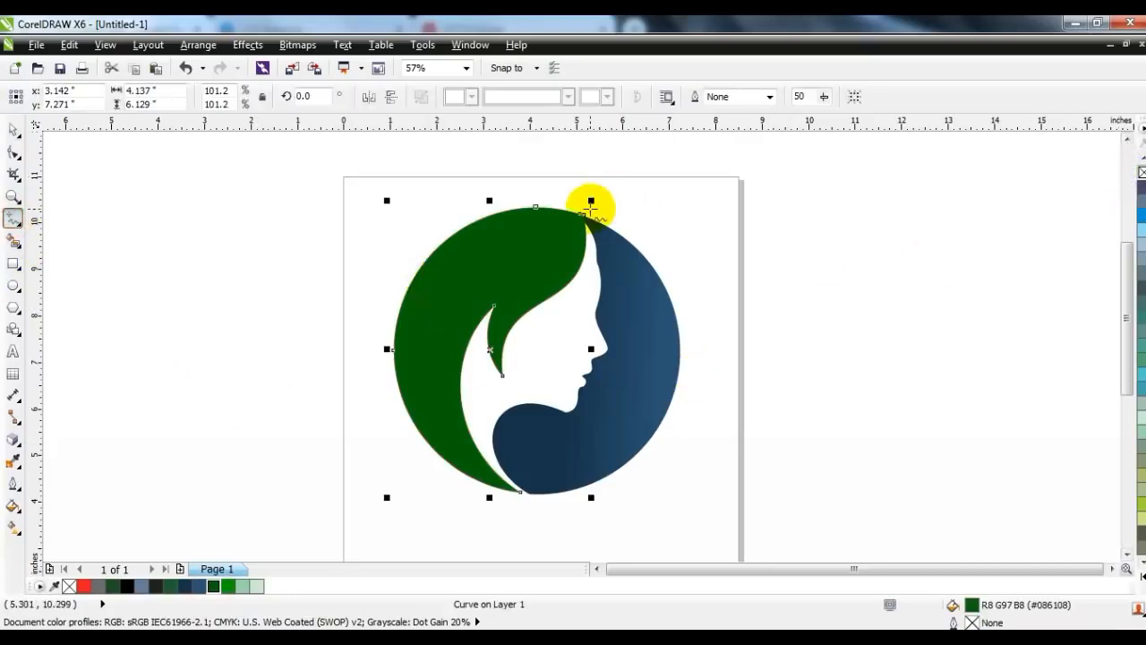
{"action": "left_click_drag", "start_coordinate": [588, 210], "coordinate": [520, 493]}
{"action": "left_click", "coordinate": [13, 152]}
{"action": "left_click_drag", "start_coordinate": [349, 169], "coordinate": [678, 525]}
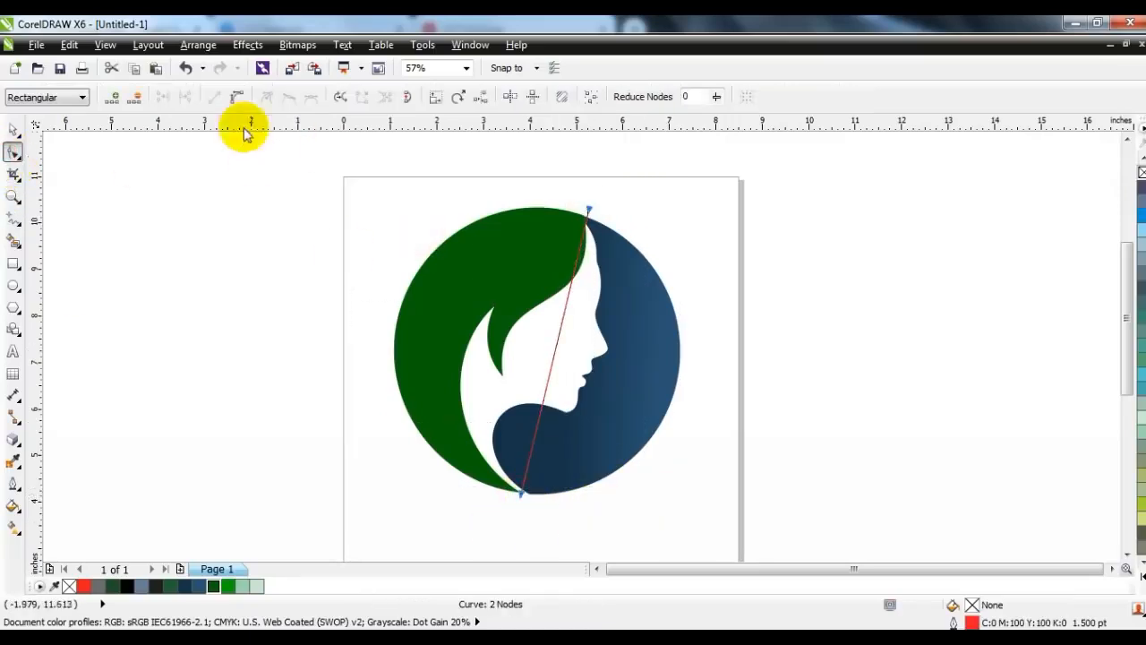
{"action": "left_click", "coordinate": [552, 210]}
Step: Bow the line into an arc running through the green hair shape and give it a black outline
{"action": "left_click_drag", "start_coordinate": [568, 309], "coordinate": [516, 334]}
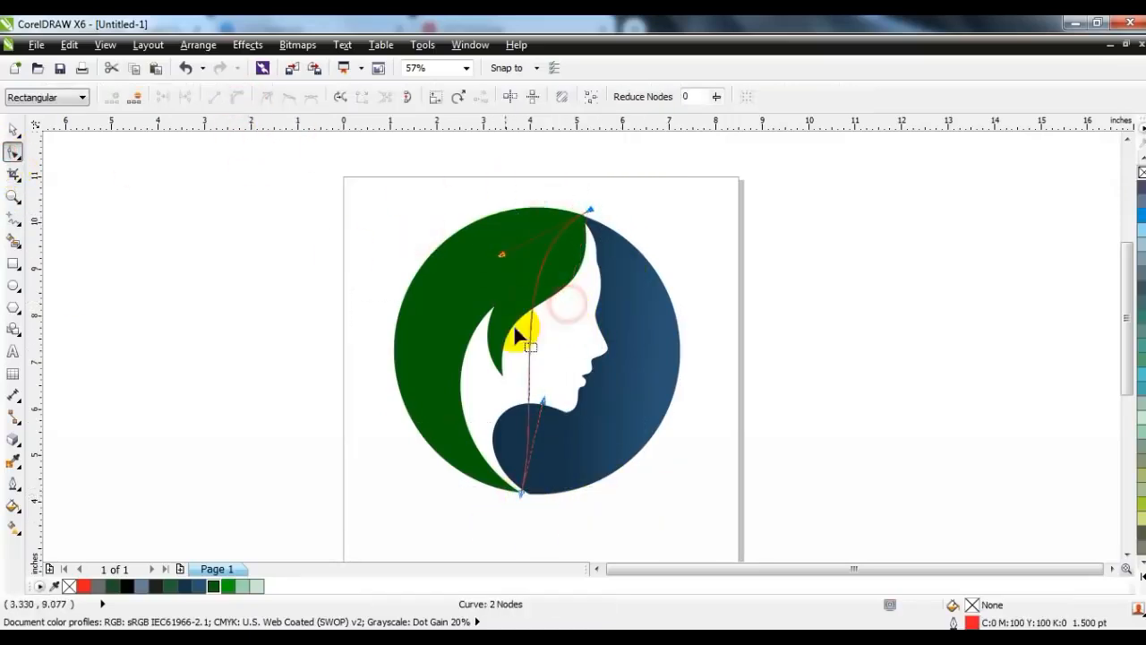
{"action": "left_click_drag", "start_coordinate": [550, 410], "coordinate": [357, 404]}
{"action": "left_click_drag", "start_coordinate": [503, 254], "coordinate": [457, 206]}
{"action": "left_click_drag", "start_coordinate": [589, 212], "coordinate": [593, 216]}
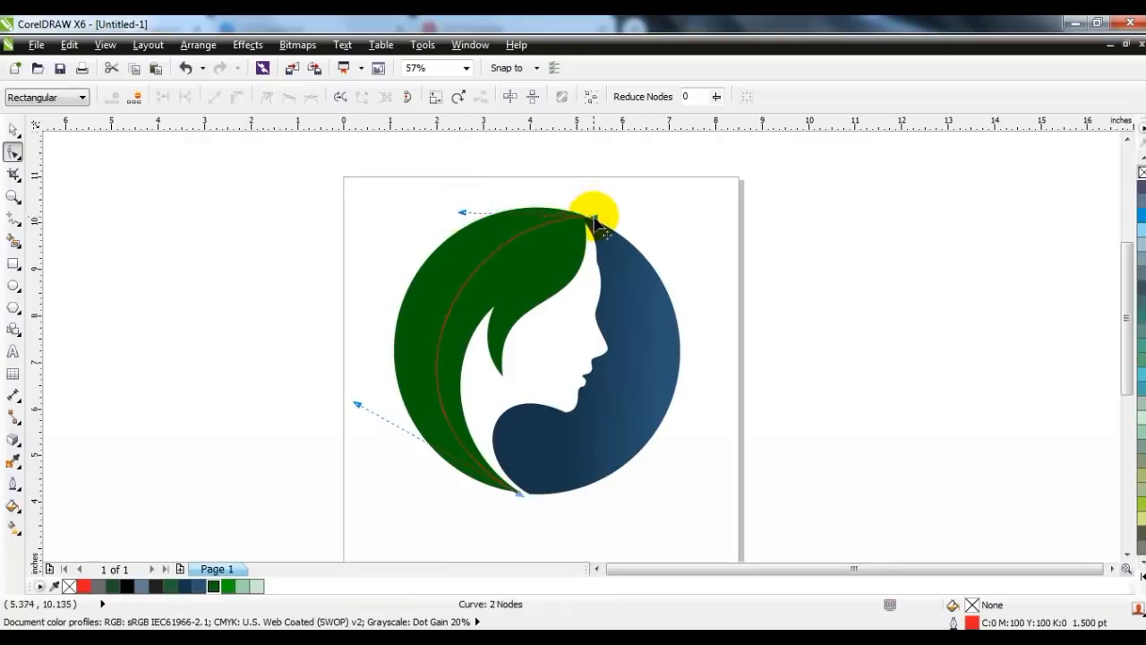
{"action": "left_click_drag", "start_coordinate": [463, 214], "coordinate": [460, 209]}
{"action": "left_click", "coordinate": [13, 129]}
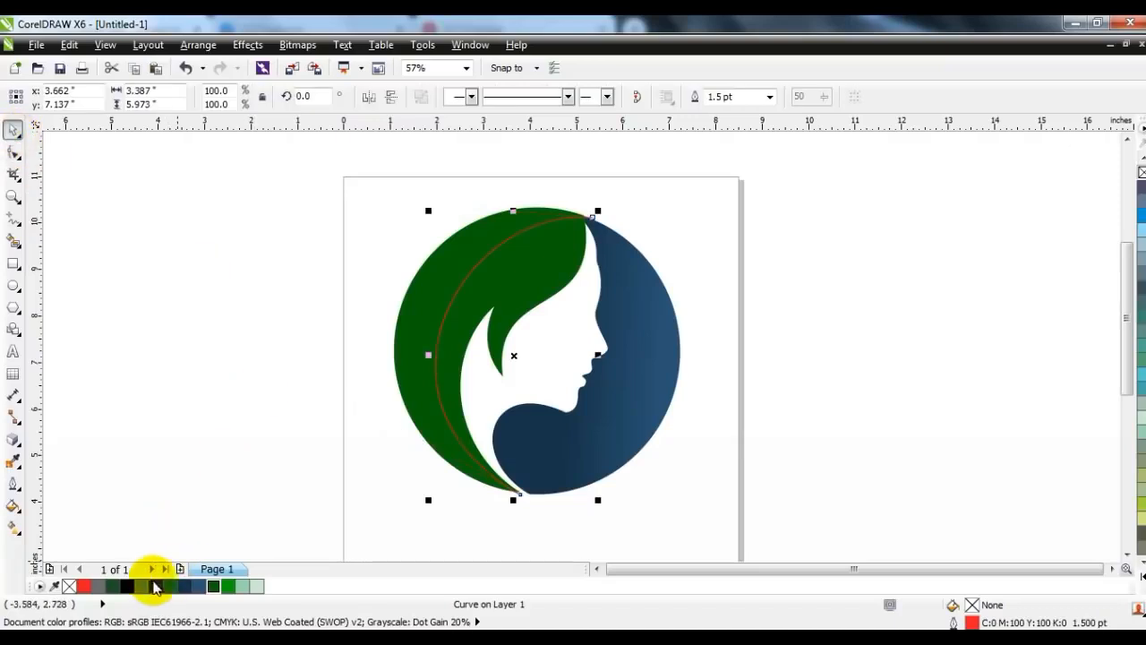
{"action": "right_click", "coordinate": [125, 586]}
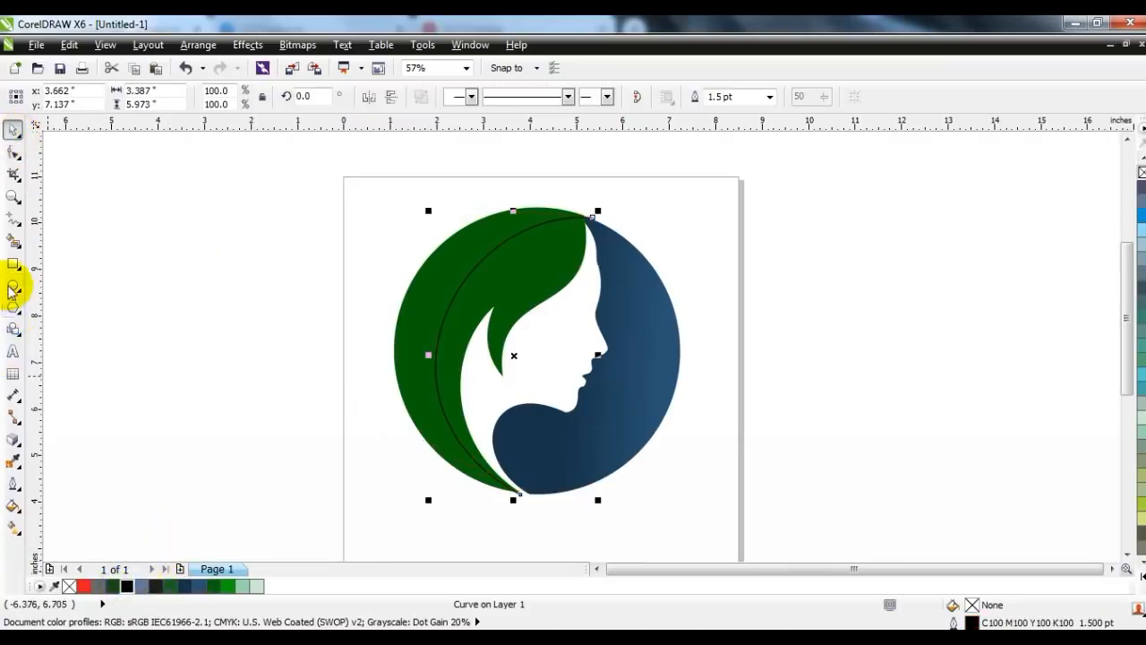
Step: Create a separate inner hair shape with Smart Fill between the arc and the face, and delete the arc
{"action": "left_click", "coordinate": [13, 240]}
{"action": "left_click", "coordinate": [530, 267]}
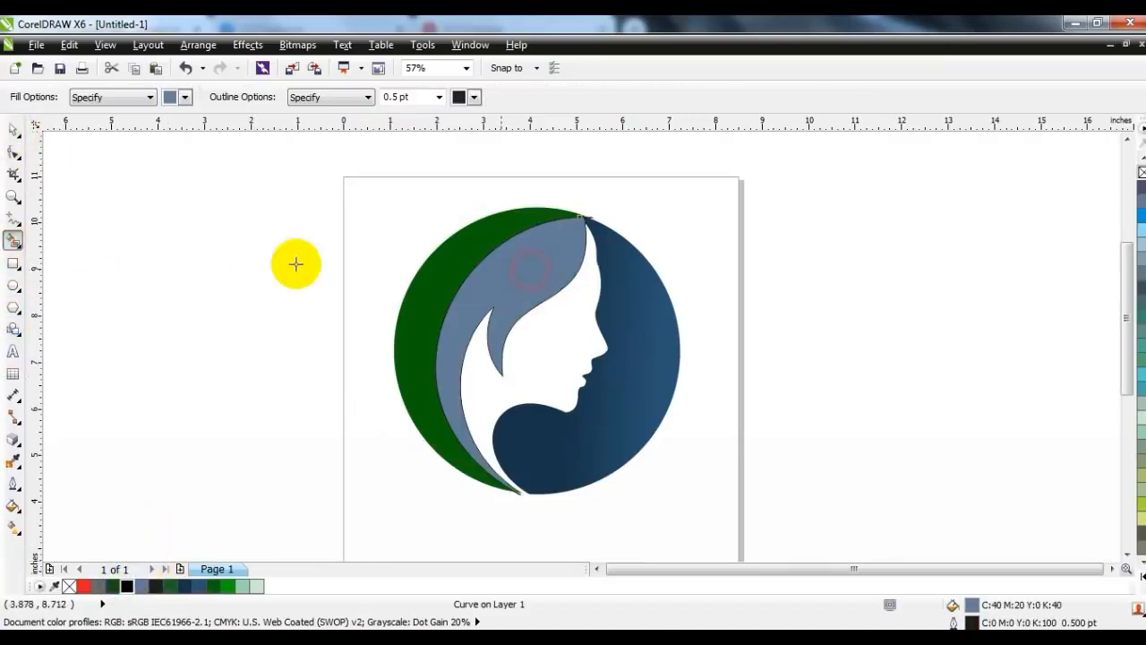
{"action": "left_click", "coordinate": [13, 130]}
{"action": "left_click", "coordinate": [700, 178]}
{"action": "left_click", "coordinate": [592, 219]}
{"action": "key", "text": "Delete"}
Step: Apply a linear fountain fill to the inner hair shape, from dark green near the top to brighter green below
{"action": "left_click", "coordinate": [538, 251]}
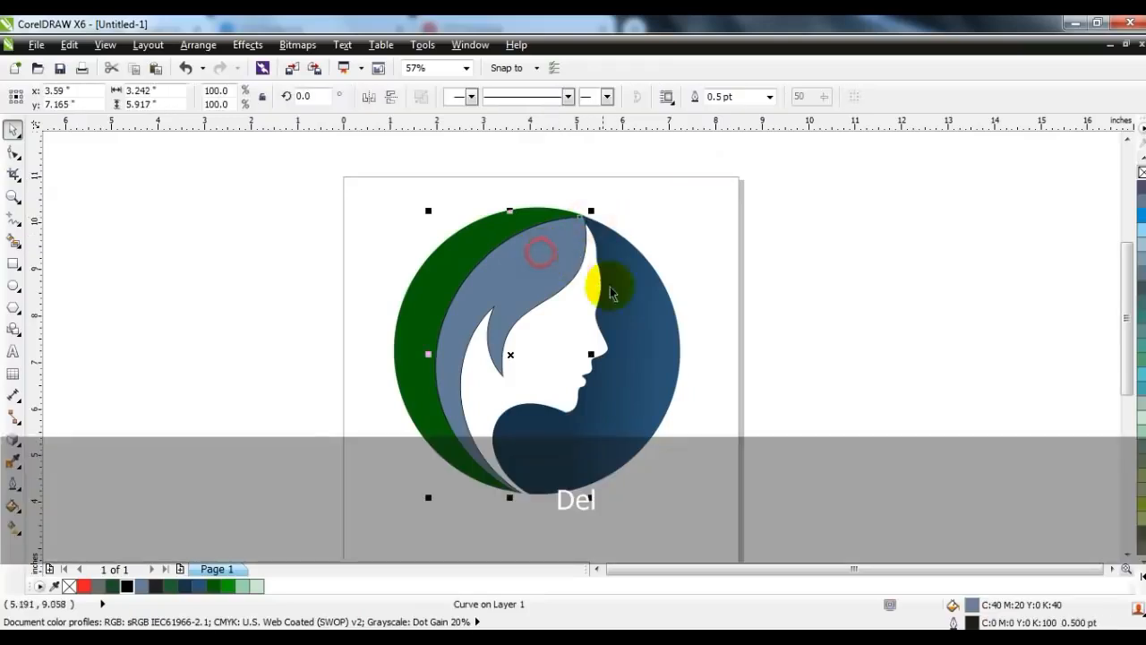
{"action": "left_click", "coordinate": [214, 586]}
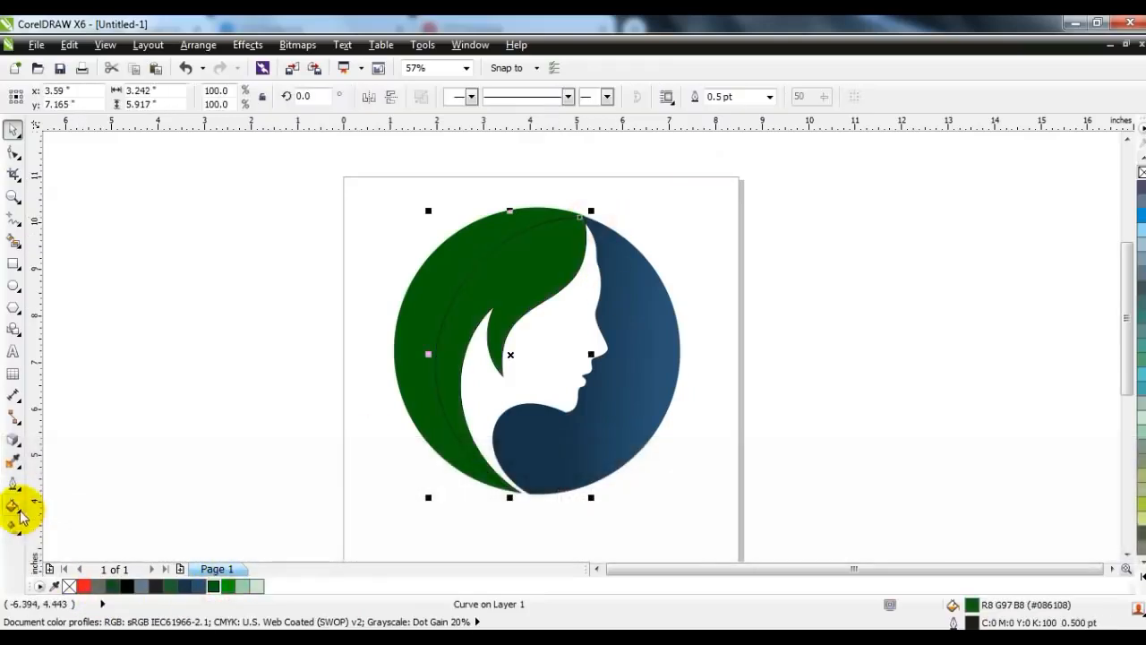
{"action": "left_click", "coordinate": [13, 526]}
{"action": "left_click", "coordinate": [82, 504]}
{"action": "left_click_drag", "start_coordinate": [488, 360], "coordinate": [467, 439]}
{"action": "left_click_drag", "start_coordinate": [217, 585], "coordinate": [469, 441]}
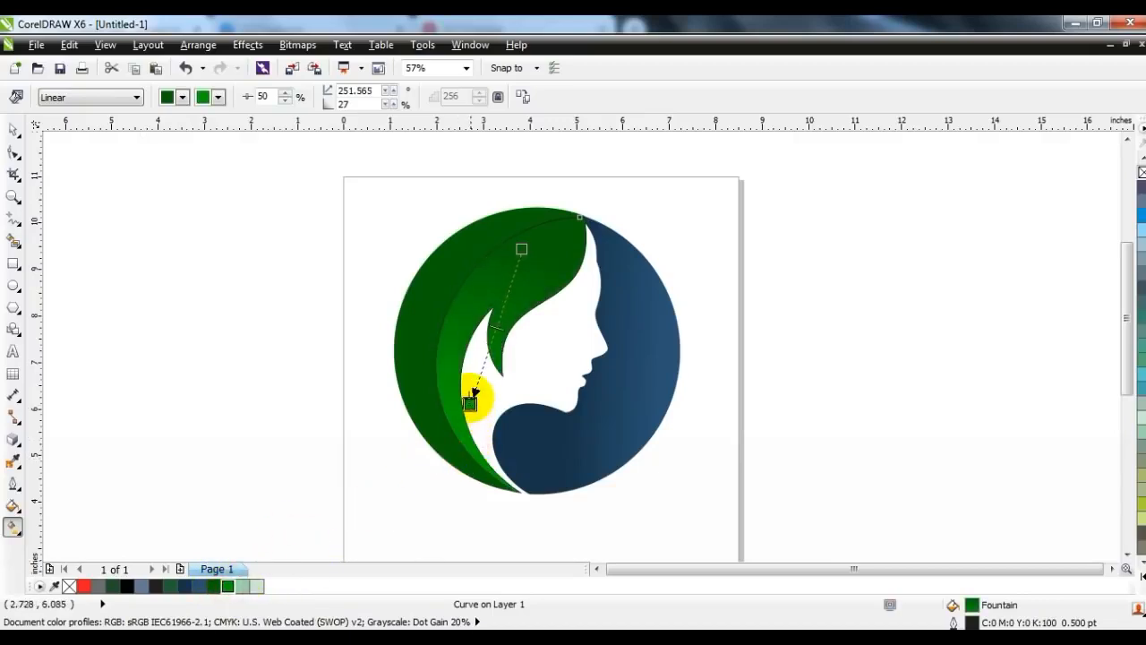
Step: Apply a linear fountain fill to the outer hair band, running downward from dark green to brighter green
{"action": "left_click", "coordinate": [412, 329]}
{"action": "left_click_drag", "start_coordinate": [412, 330], "coordinate": [416, 471]}
{"action": "left_click_drag", "start_coordinate": [255, 586], "coordinate": [438, 528]}
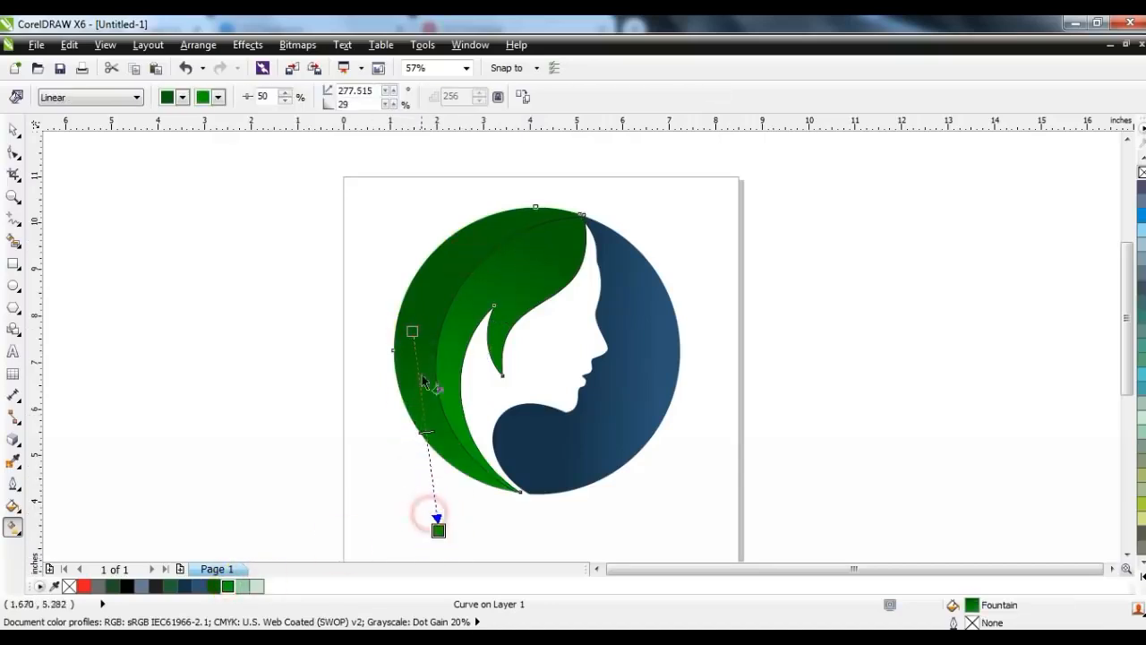
Step: Reposition both green gradients, running the inner one diagonally from the upper hair tip and shortening the outer one
{"action": "left_click_drag", "start_coordinate": [526, 239], "coordinate": [472, 340]}
{"action": "left_click_drag", "start_coordinate": [584, 205], "coordinate": [582, 205]}
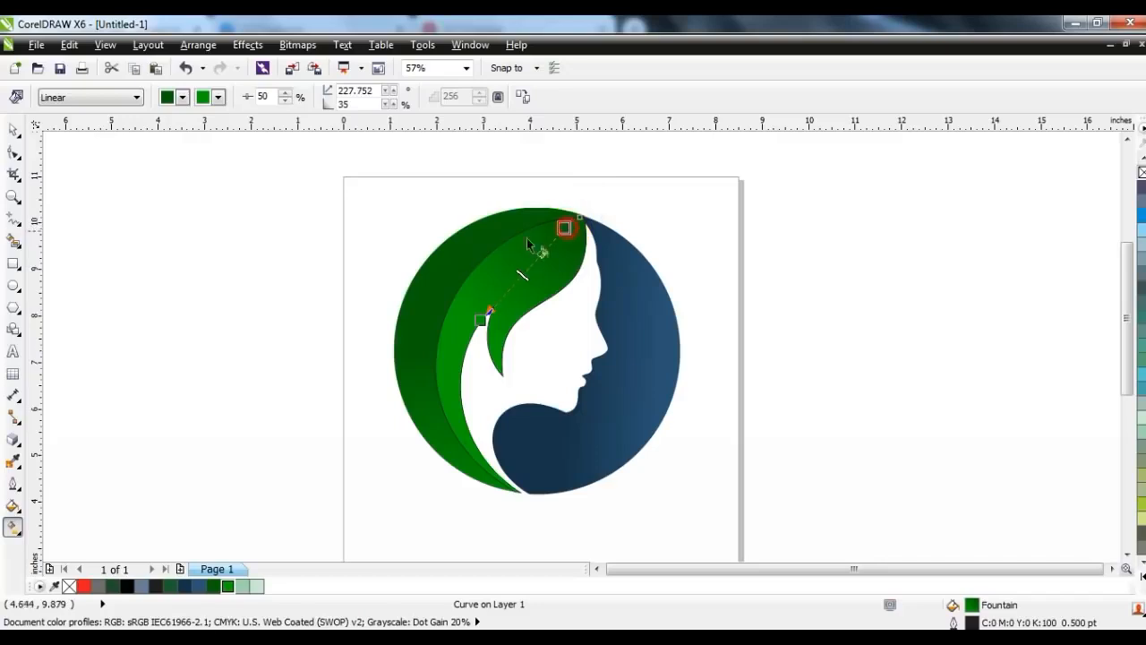
{"action": "left_click", "coordinate": [474, 251]}
{"action": "left_click_drag", "start_coordinate": [438, 529], "coordinate": [423, 496]}
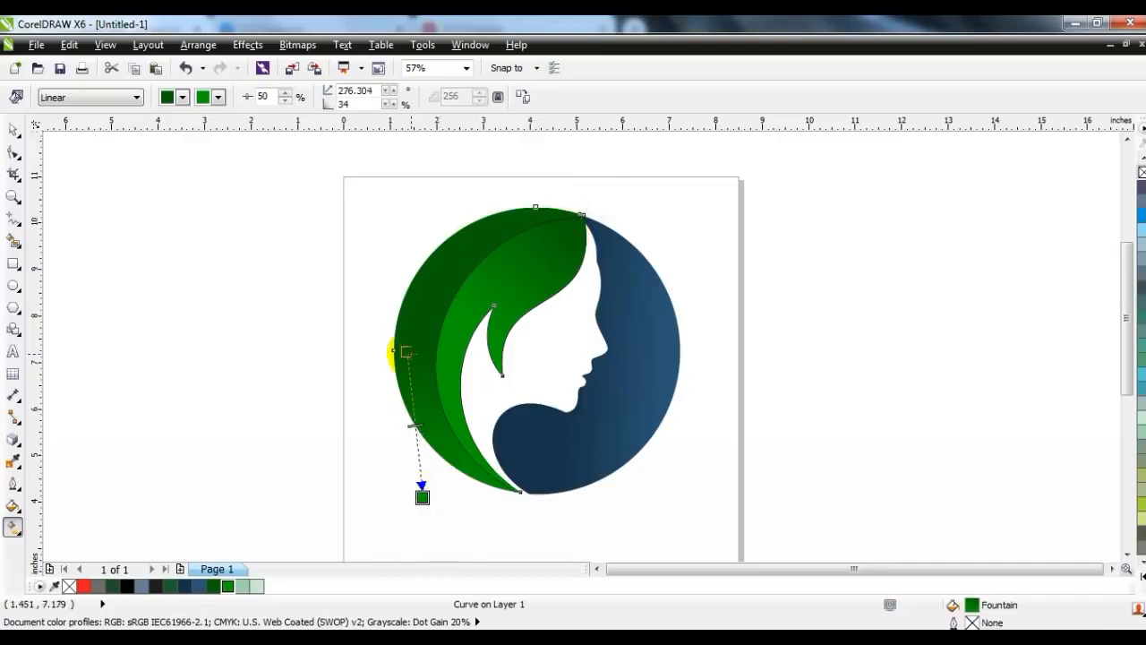
Step: Select all three logo shapes and remove their outlines
{"action": "left_click", "coordinate": [13, 130]}
{"action": "left_click_drag", "start_coordinate": [275, 185], "coordinate": [703, 528]}
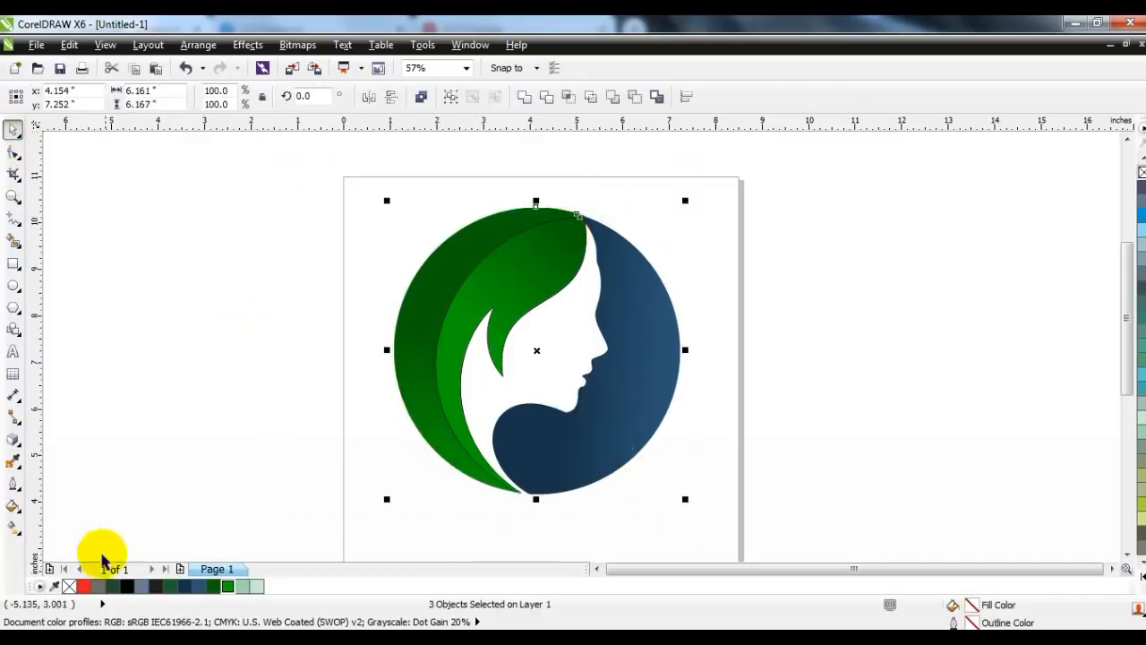
{"action": "left_click", "coordinate": [210, 362]}
Step: Group the three logo shapes and scale the group to 70.4%, about 4.34 inches wide
{"action": "left_click_drag", "start_coordinate": [279, 175], "coordinate": [640, 425]}
{"action": "key", "text": "ctrl+g"}
{"action": "left_click", "coordinate": [706, 442]}
{"action": "left_click", "coordinate": [606, 390]}
{"action": "left_click", "coordinate": [691, 471]}
{"action": "left_click_drag", "start_coordinate": [731, 481], "coordinate": [346, 171]}
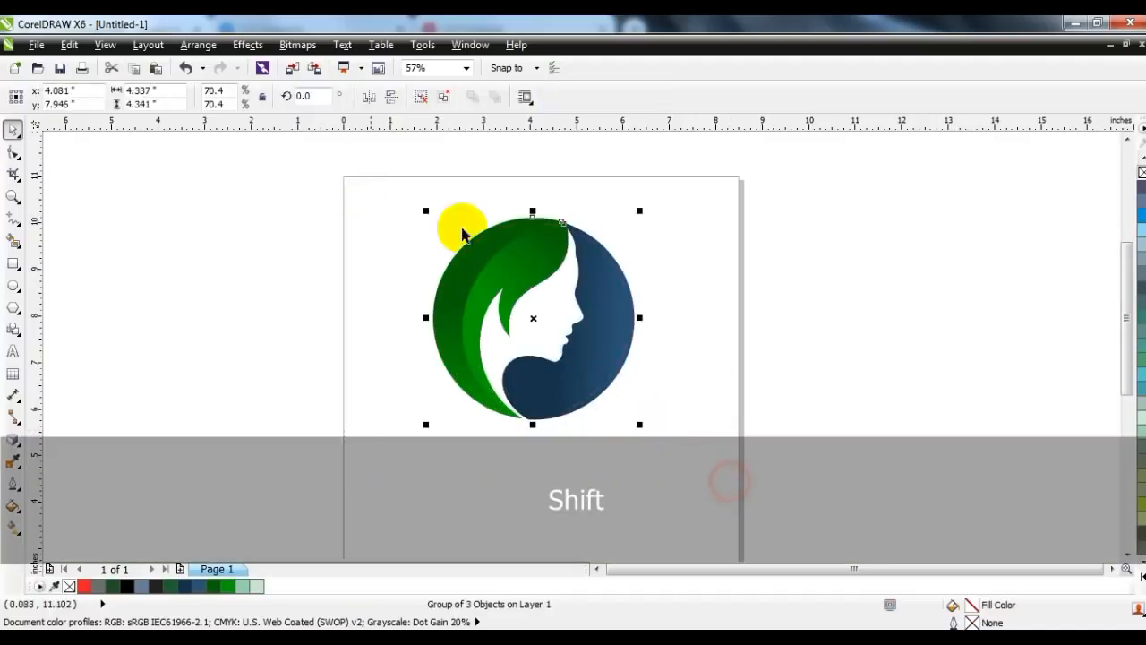
Step: Move the grouped logo straight down the page by about 1.33 inches
{"action": "key", "text": "shift+F2"}
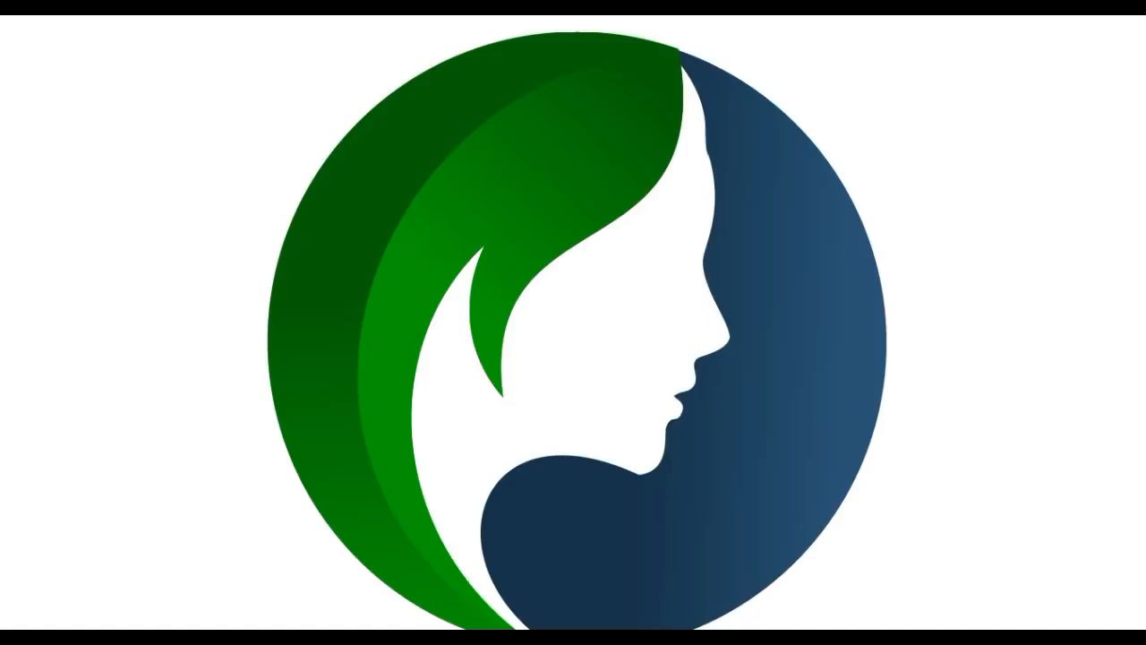
{"action": "key", "text": "F3"}
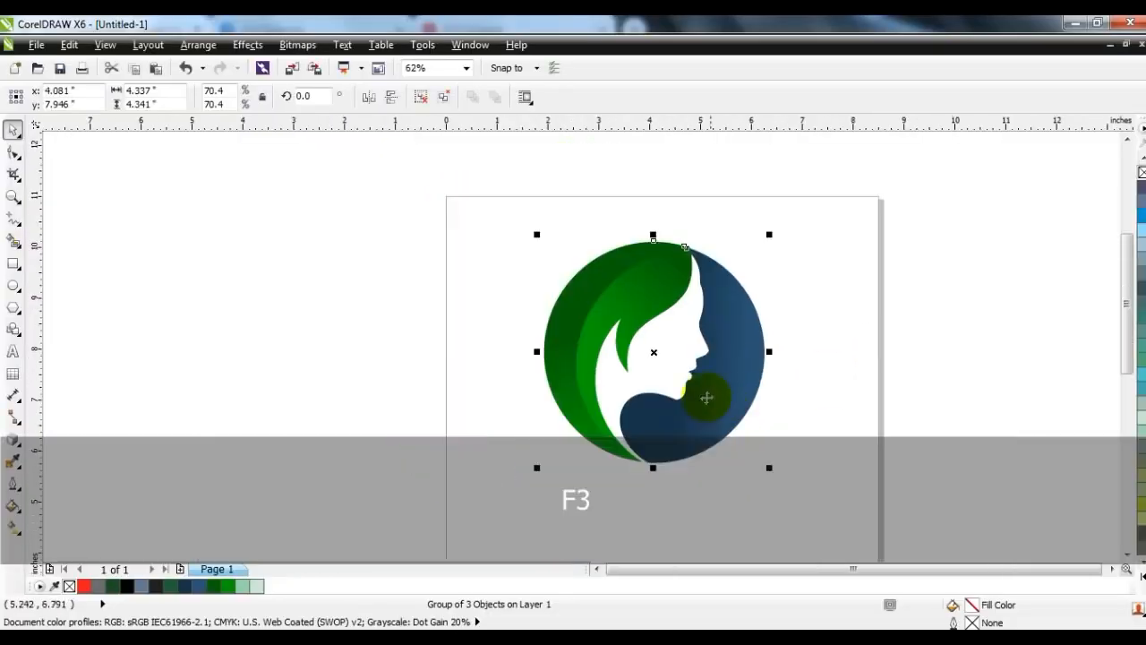
{"action": "left_click_drag", "start_coordinate": [704, 397], "coordinate": [704, 435]}
{"action": "left_click", "coordinate": [845, 352]}
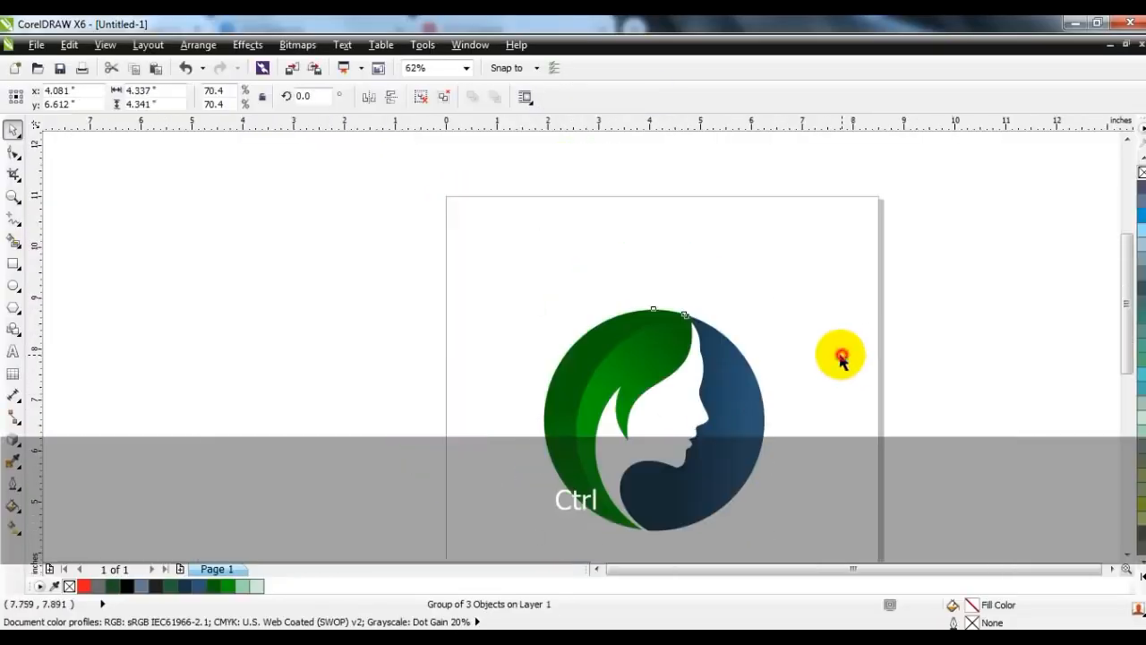
Step: Draw a line from the hair's upper tip to a point about 1.6 inches above the logo and back to the tip
{"action": "left_click", "coordinate": [13, 196]}
{"action": "left_click_drag", "start_coordinate": [523, 176], "coordinate": [972, 439]}
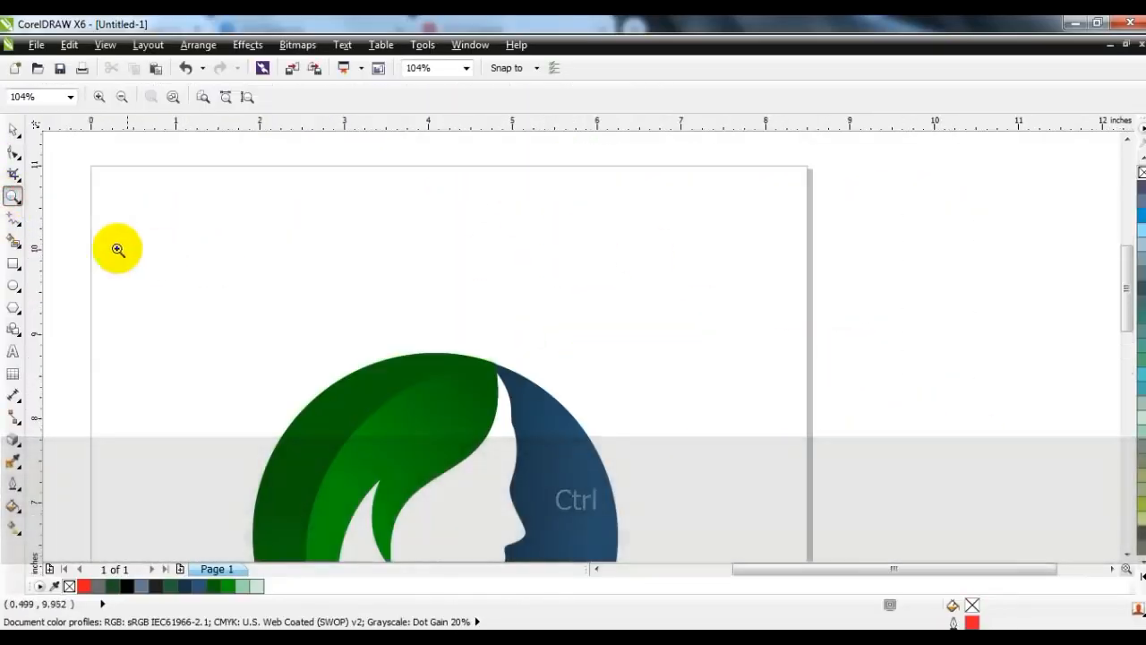
{"action": "left_click", "coordinate": [12, 218]}
{"action": "left_click", "coordinate": [495, 359]}
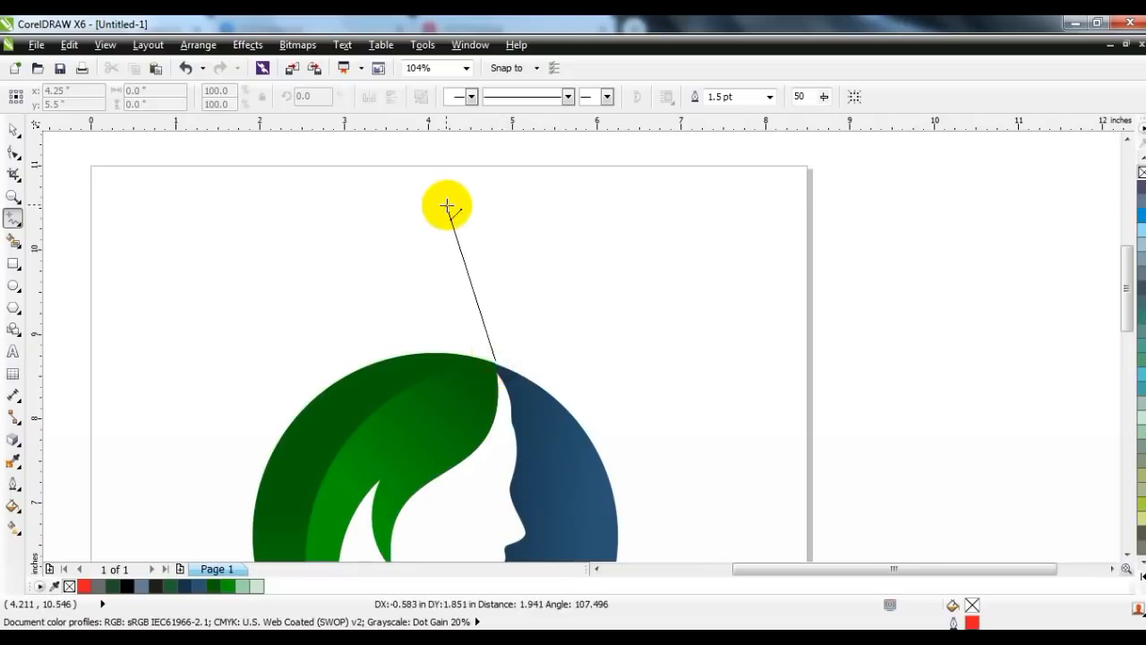
{"action": "double_click", "coordinate": [466, 223]}
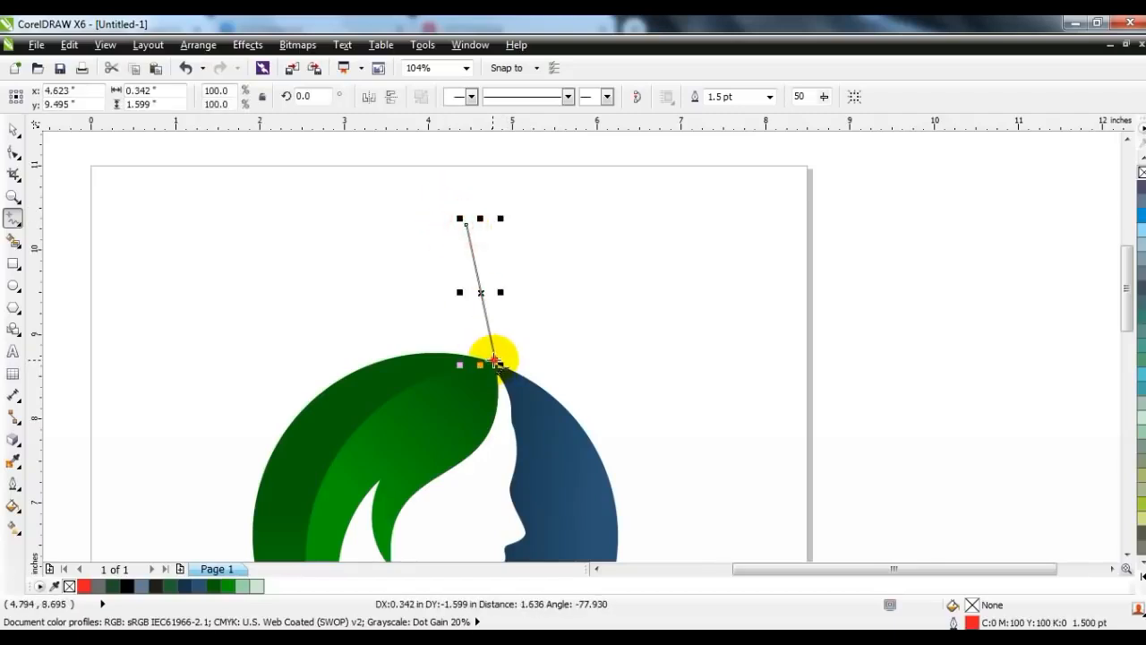
Step: Convert the line above the hair to curves and bow its two segments outward in opposite directions into a leaf shape
{"action": "left_click", "coordinate": [14, 154]}
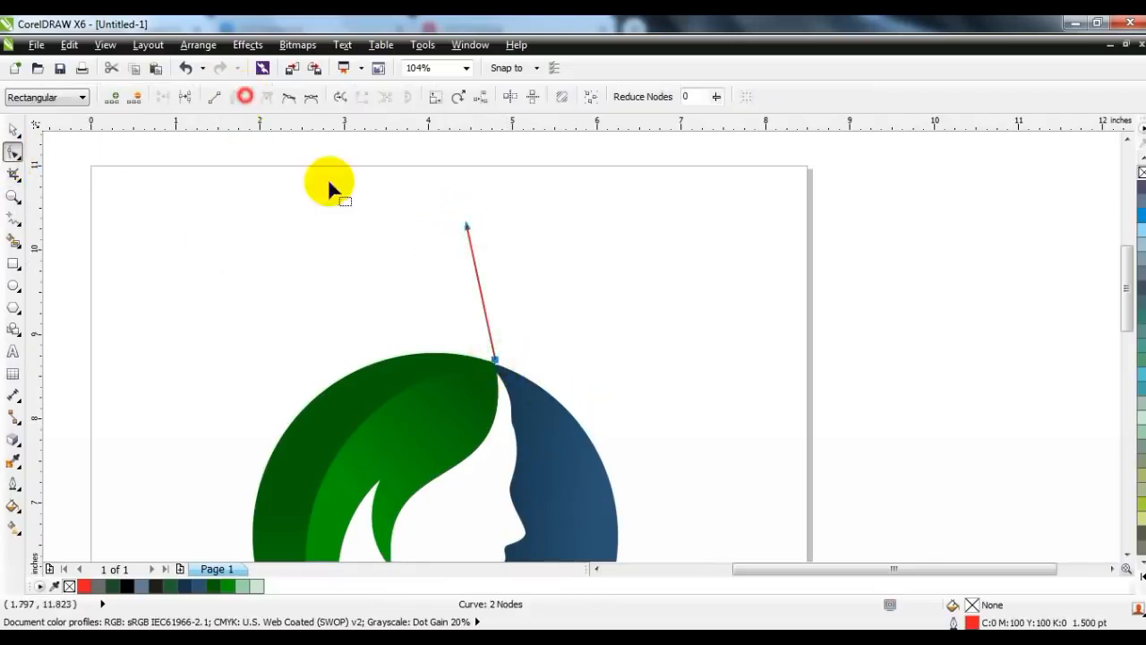
{"action": "left_click_drag", "start_coordinate": [483, 299], "coordinate": [504, 294]}
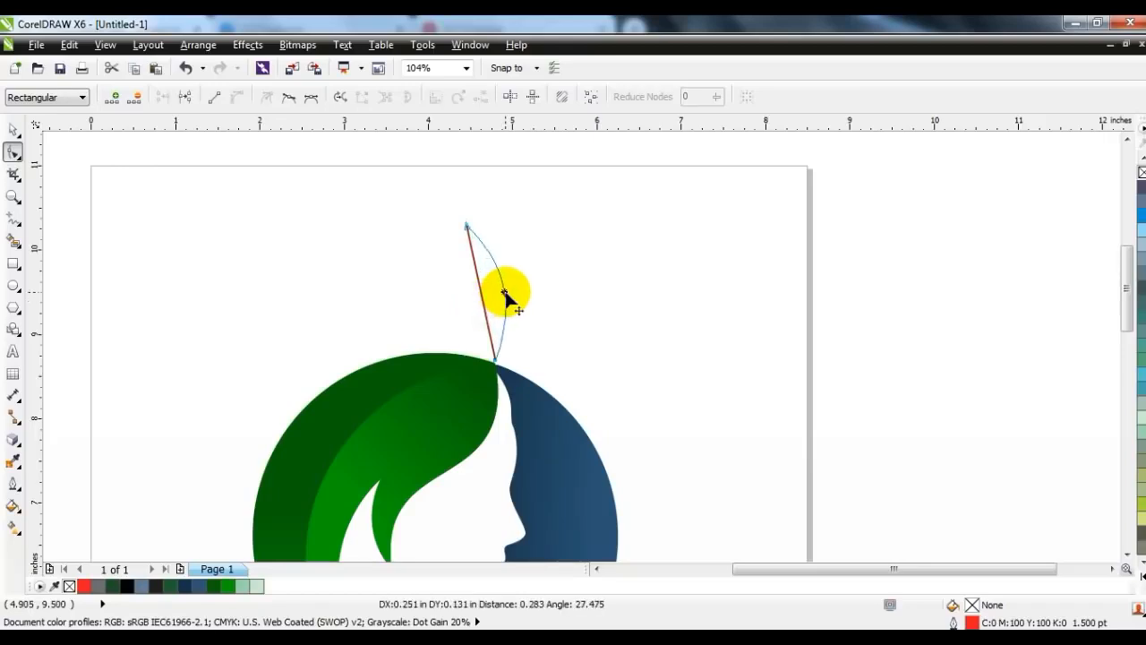
{"action": "left_click_drag", "start_coordinate": [511, 295], "coordinate": [450, 302]}
Step: Draw a straight line between the leaf's two tips and create a filled shape from each half with Smart Fill
{"action": "left_click", "coordinate": [14, 218]}
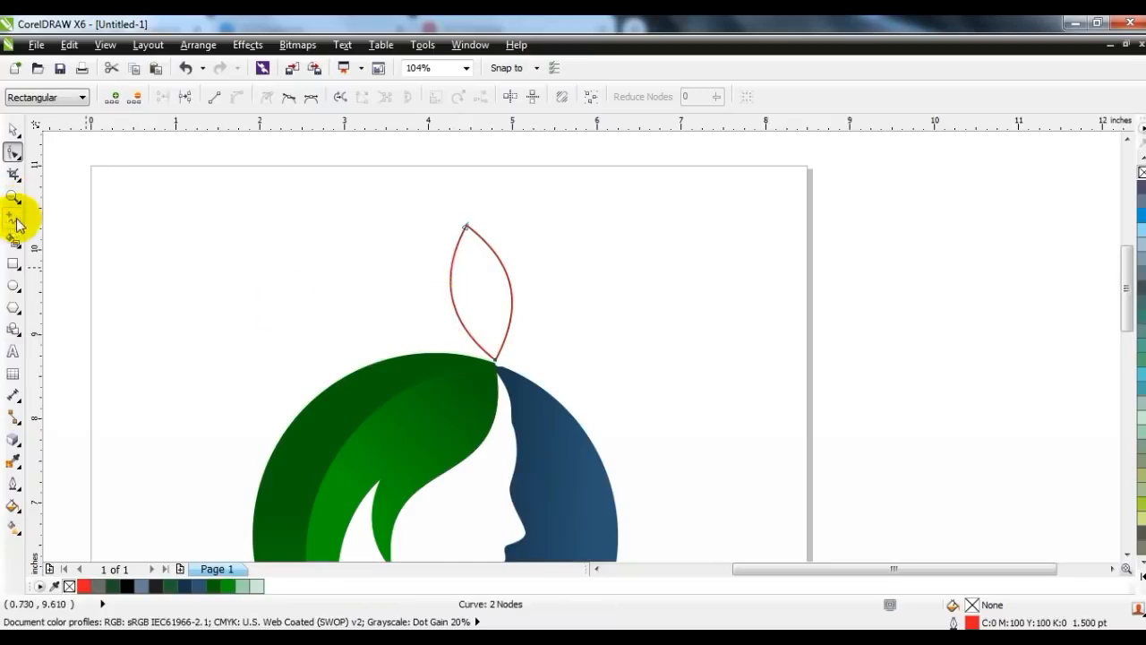
{"action": "left_click", "coordinate": [465, 224]}
{"action": "left_click", "coordinate": [492, 361]}
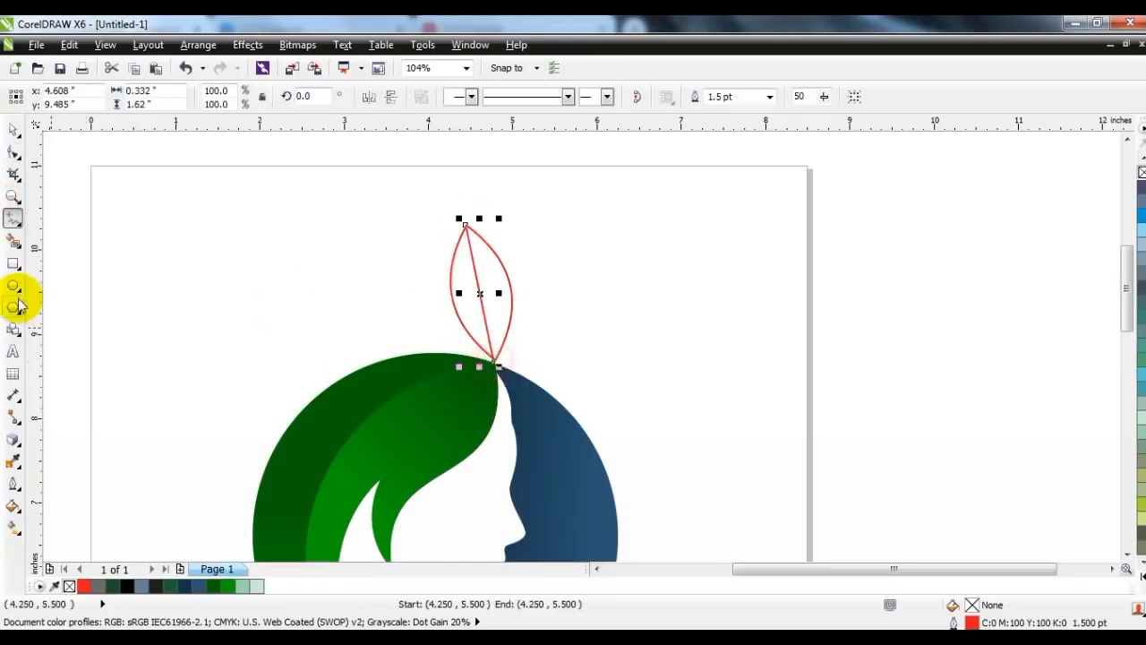
{"action": "left_click", "coordinate": [13, 240]}
{"action": "left_click", "coordinate": [458, 305]}
{"action": "left_click", "coordinate": [496, 309]}
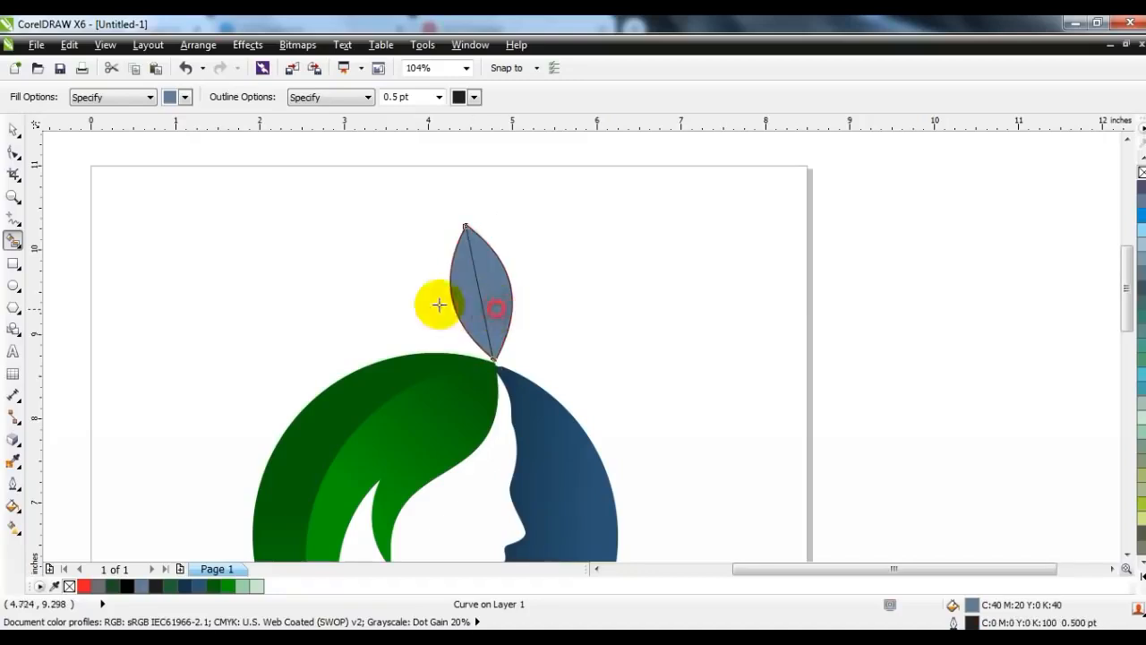
Step: Fill the leaf's right half with a lengthwise linear gradient from dark green to lighter green
{"action": "left_click", "coordinate": [13, 130]}
{"action": "left_click", "coordinate": [488, 288]}
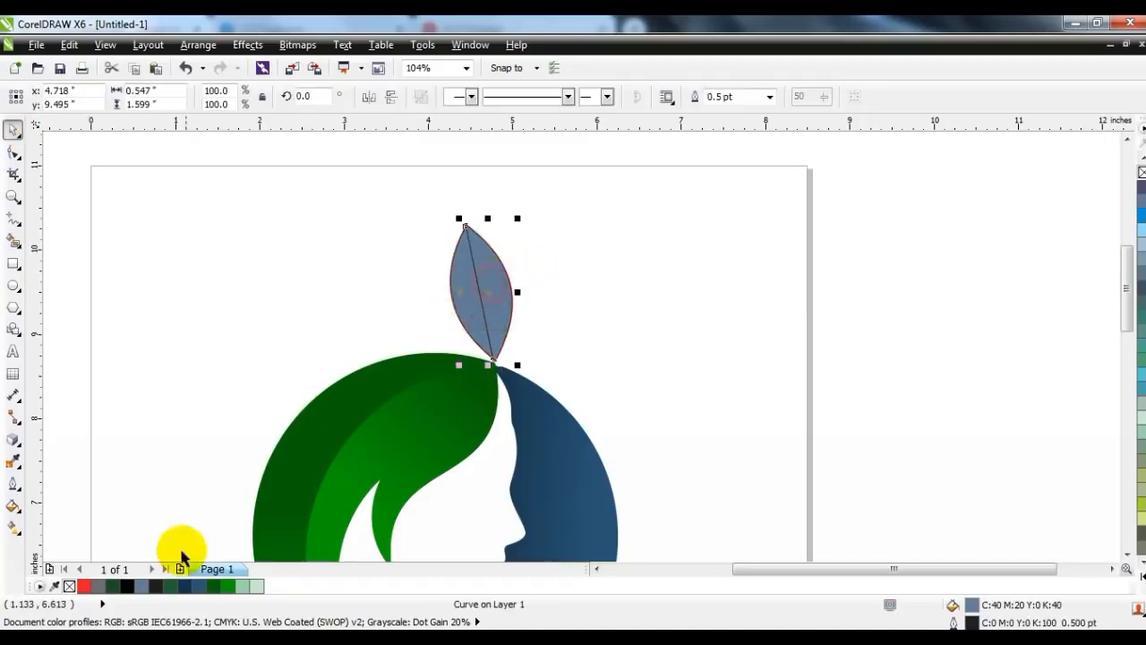
{"action": "left_click", "coordinate": [213, 587]}
{"action": "key", "text": "g"}
{"action": "left_click_drag", "start_coordinate": [492, 333], "coordinate": [484, 238]}
{"action": "left_click_drag", "start_coordinate": [228, 586], "coordinate": [470, 352]}
Step: Fill the leaf's left half with a gradient of the same dark and lighter greens
{"action": "left_click", "coordinate": [461, 309]}
{"action": "left_click", "coordinate": [214, 586]}
{"action": "left_click_drag", "start_coordinate": [230, 587], "coordinate": [469, 352]}
Step: Select all the leaf pieces above the logo and remove their outlines
{"action": "left_click", "coordinate": [13, 130]}
{"action": "left_click_drag", "start_coordinate": [278, 189], "coordinate": [524, 374]}
{"action": "left_click", "coordinate": [764, 274]}
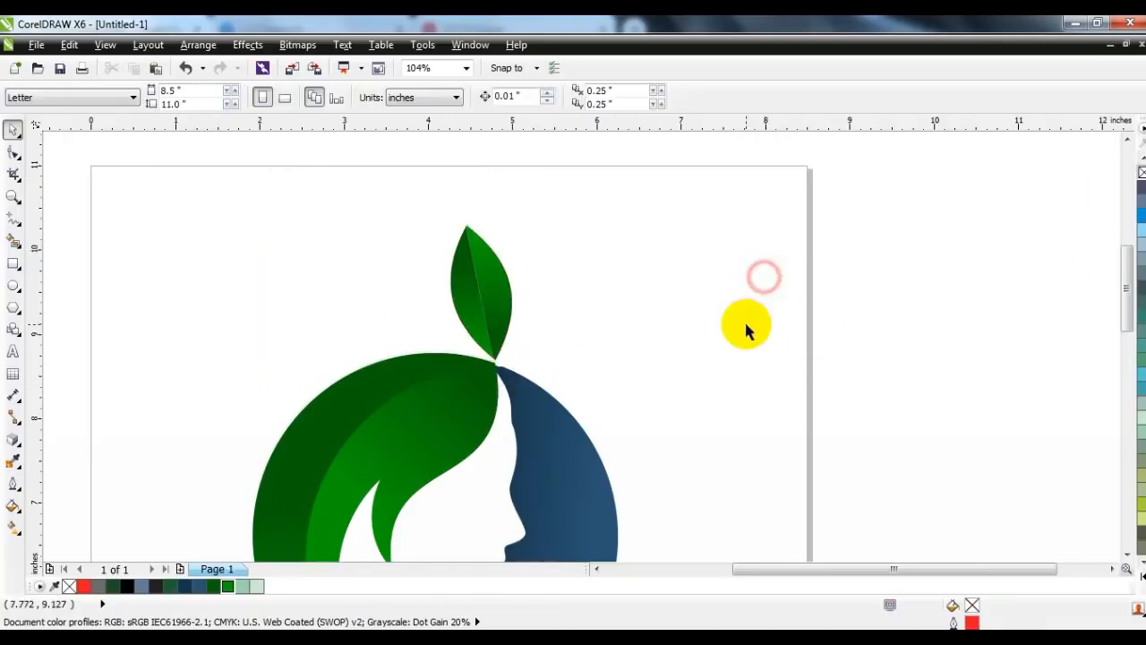
Step: Draw a circle about 0.45 inches in diameter just above the hair, beside the leaf's left edge
{"action": "key", "text": "F4"}
{"action": "left_click", "coordinate": [13, 285]}
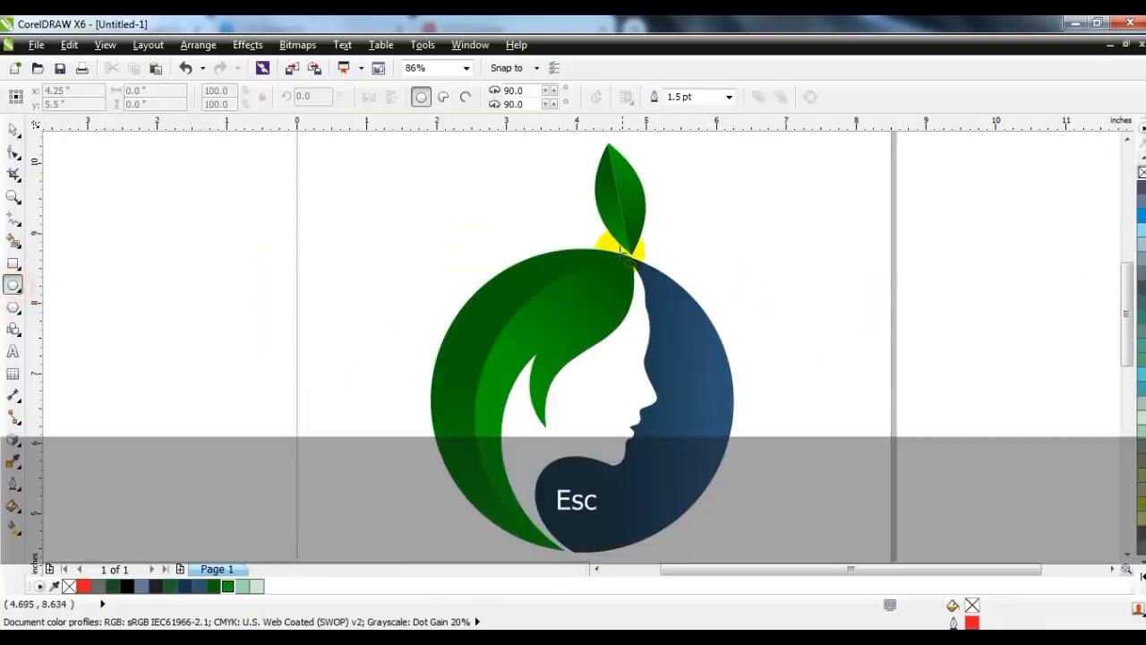
{"action": "left_click_drag", "start_coordinate": [566, 212], "coordinate": [582, 231]}
{"action": "left_click", "coordinate": [14, 131]}
Step: Fill the small circle with a short linear gradient from dark green to lighter green and remove its outline
{"action": "left_click", "coordinate": [213, 588]}
{"action": "key", "text": "g"}
{"action": "left_click_drag", "start_coordinate": [608, 231], "coordinate": [510, 229]}
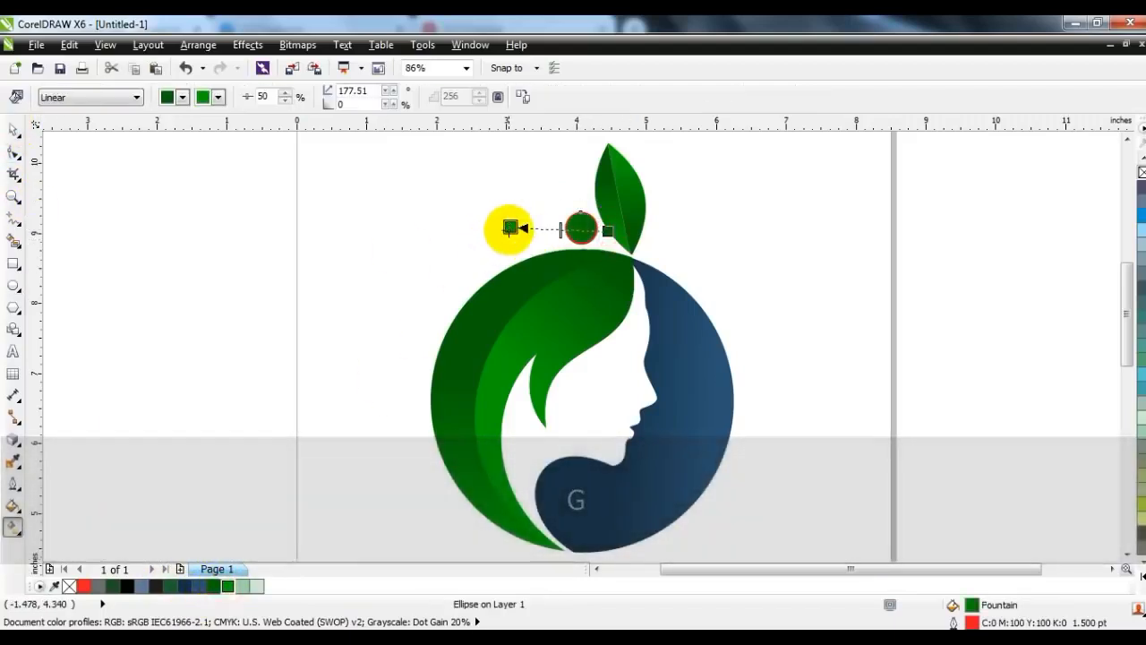
{"action": "left_click_drag", "start_coordinate": [608, 231], "coordinate": [590, 229]}
{"action": "left_click_drag", "start_coordinate": [511, 227], "coordinate": [561, 226]}
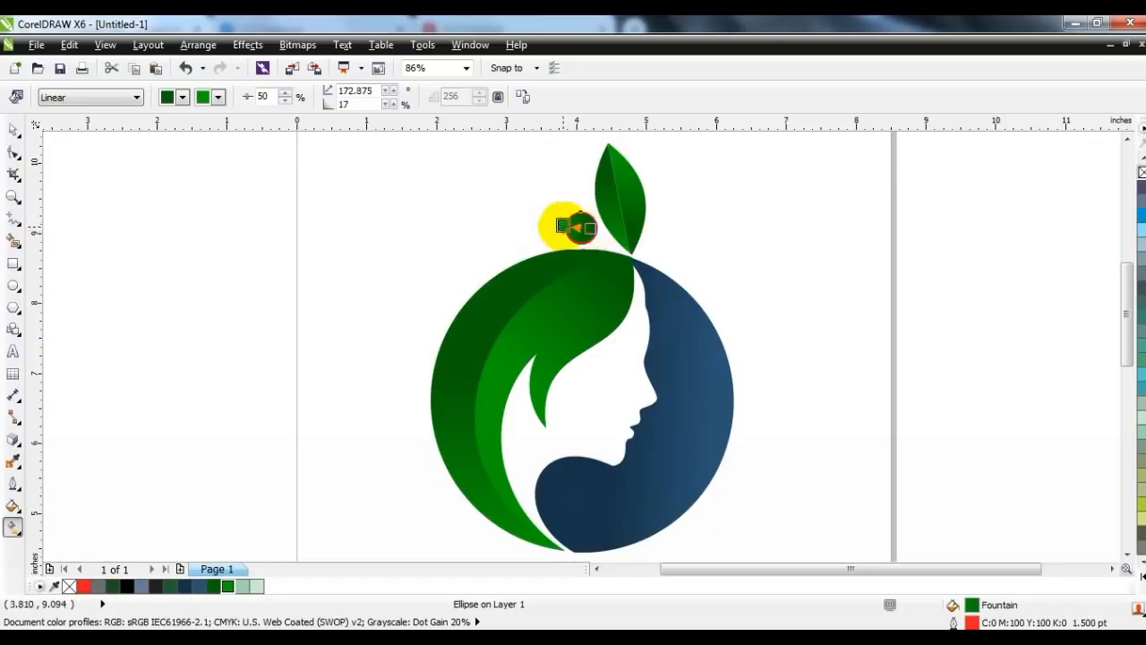
{"action": "left_click", "coordinate": [13, 131]}
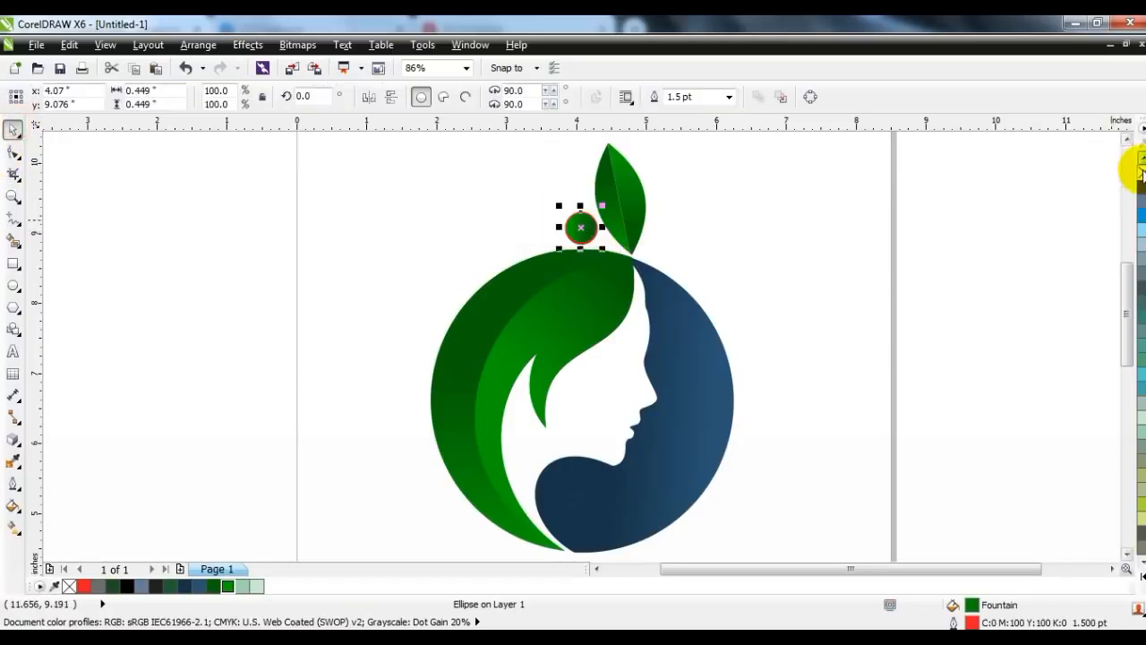
{"action": "left_click", "coordinate": [825, 362]}
Step: Select the whole logo with the leaf and small circle and group everything together
{"action": "key", "text": "F3"}
{"action": "key", "text": "Escape"}
{"action": "left_click_drag", "start_coordinate": [767, 499], "coordinate": [529, 238]}
{"action": "key", "text": "ctrl+g"}
{"action": "left_click", "coordinate": [881, 231]}
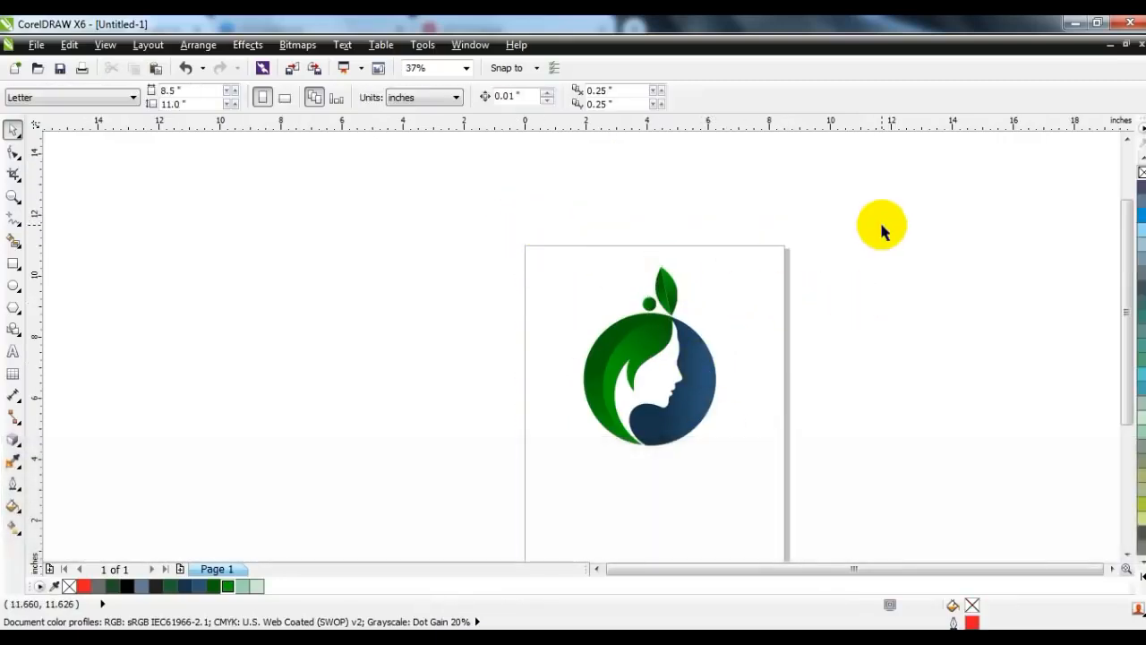
{"action": "key", "text": "F4"}
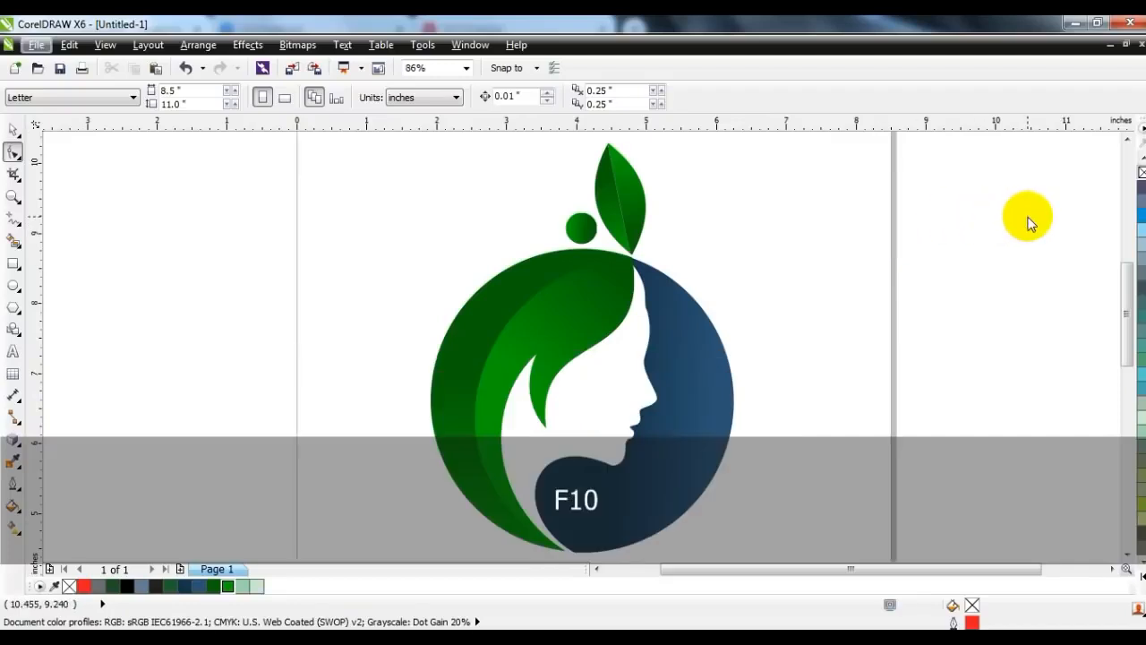